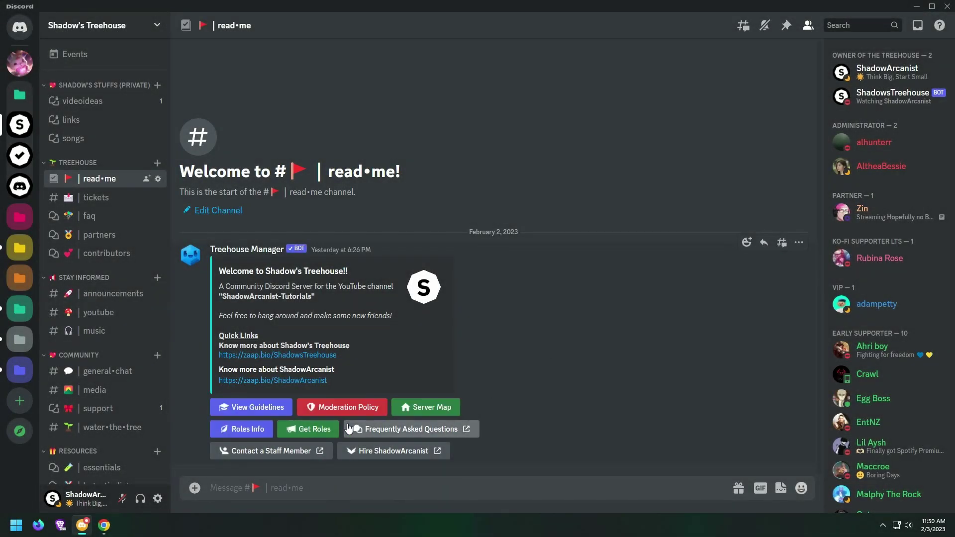
- Request the roles menu, pick Video Notification, and dismiss the confirmation
left_click(346, 429)
left_click(320, 435)
left_click(310, 343)
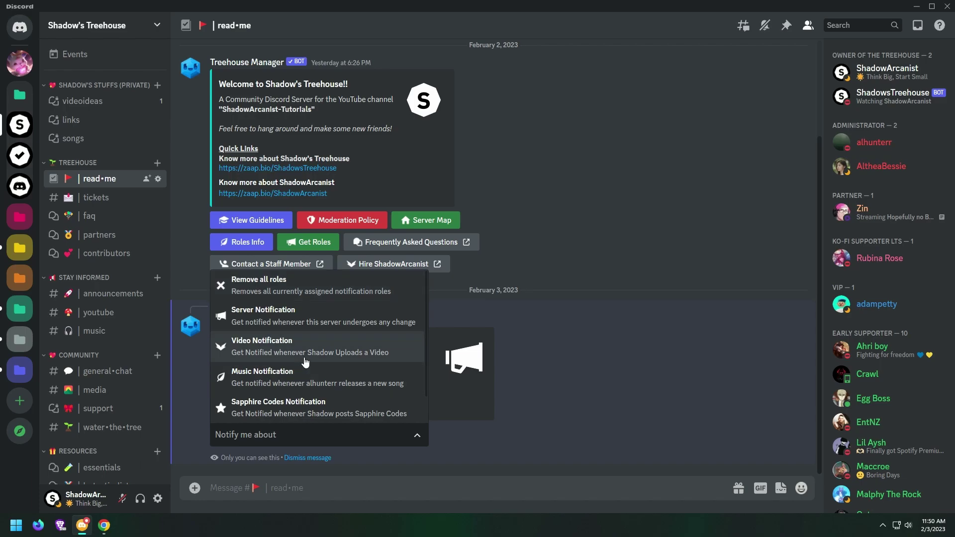
left_click(513, 423)
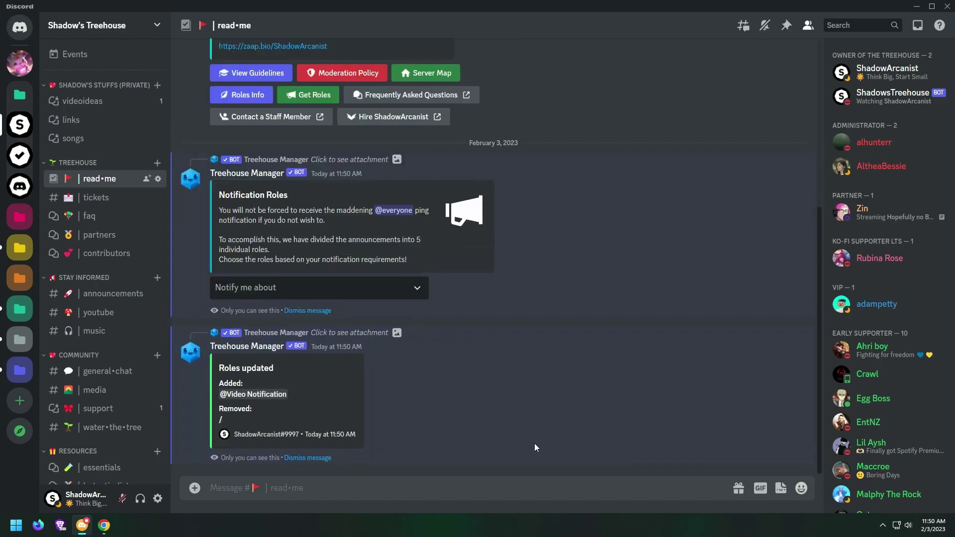
left_click(307, 458)
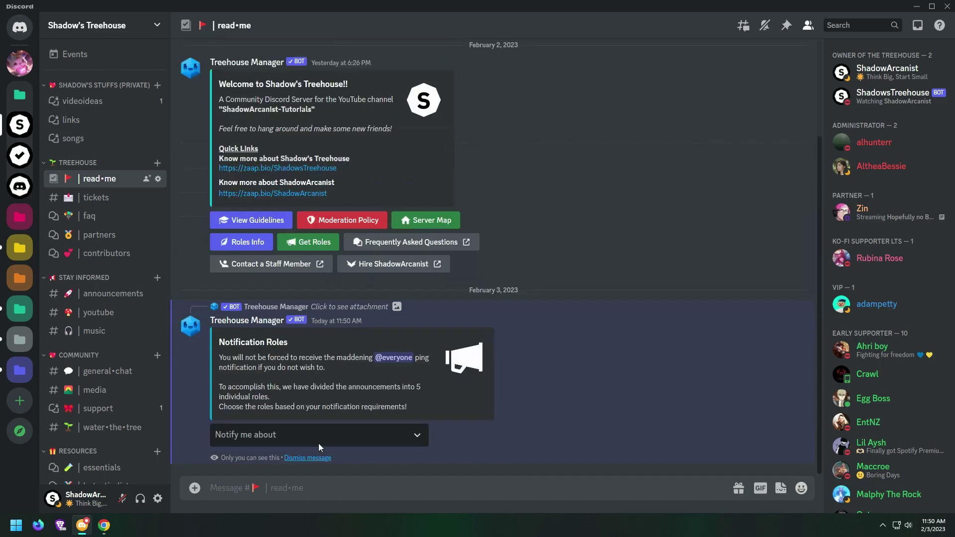
- Choose Remove all roles from the notification list and dismiss the confirmation
left_click(327, 434)
left_click(309, 282)
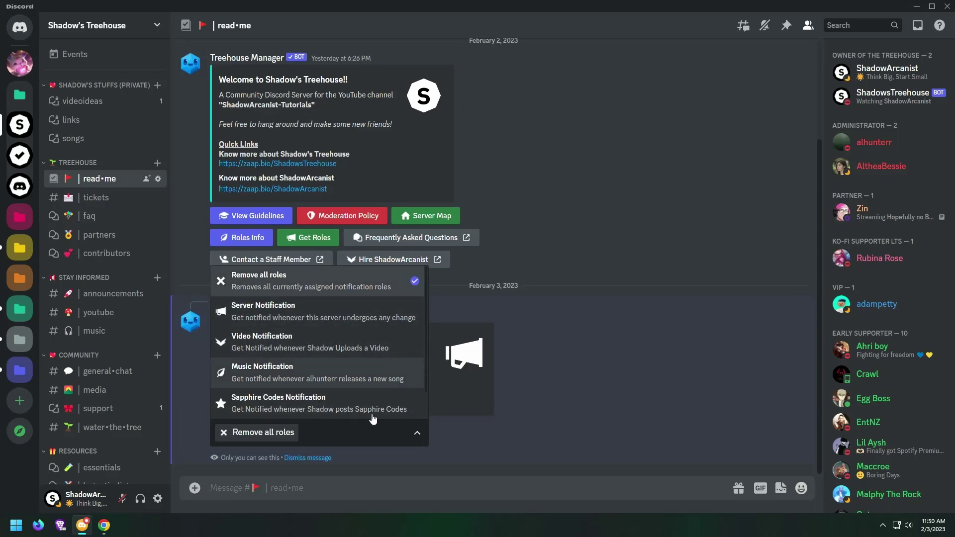
left_click(493, 444)
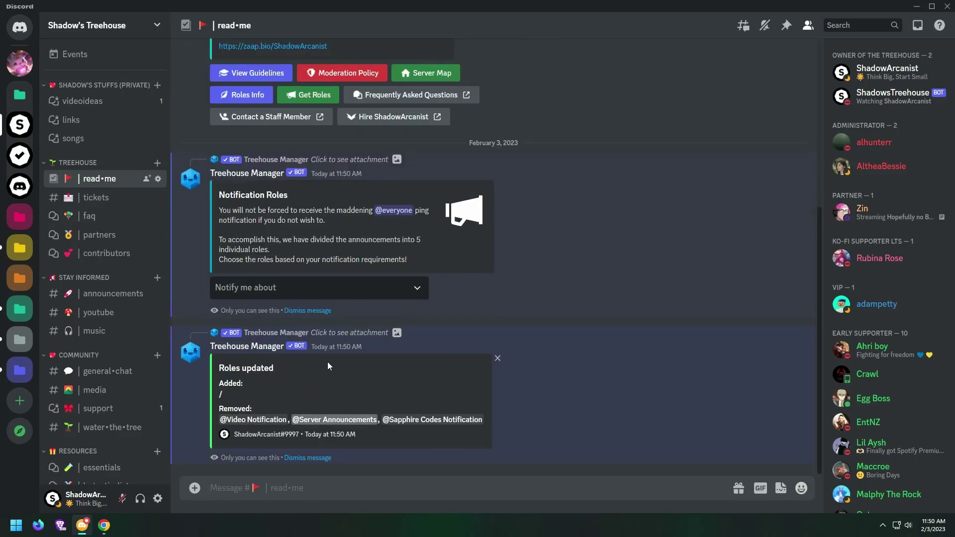
left_click(308, 457)
mouse_move(253, 396)
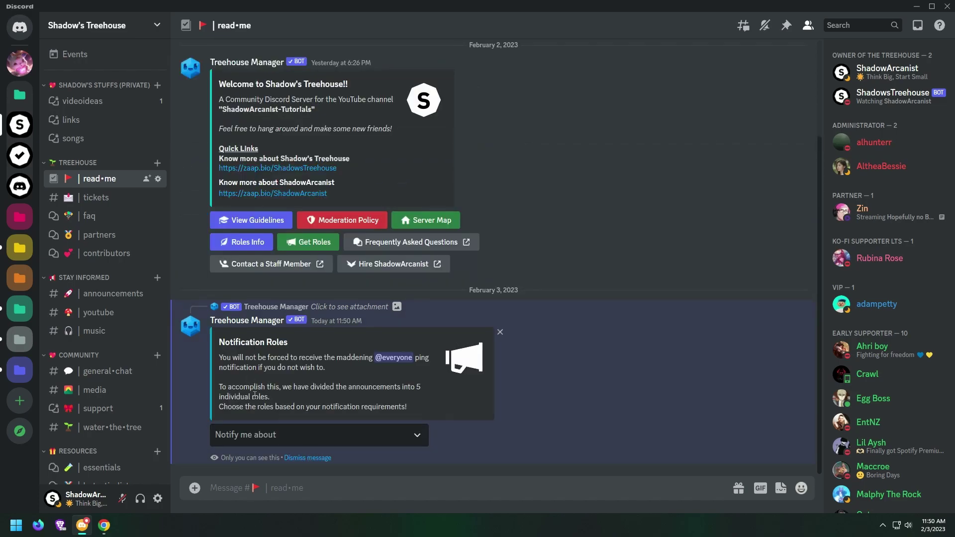
- Pick Music Notification from the Notify me about dropdown
left_click(416, 434)
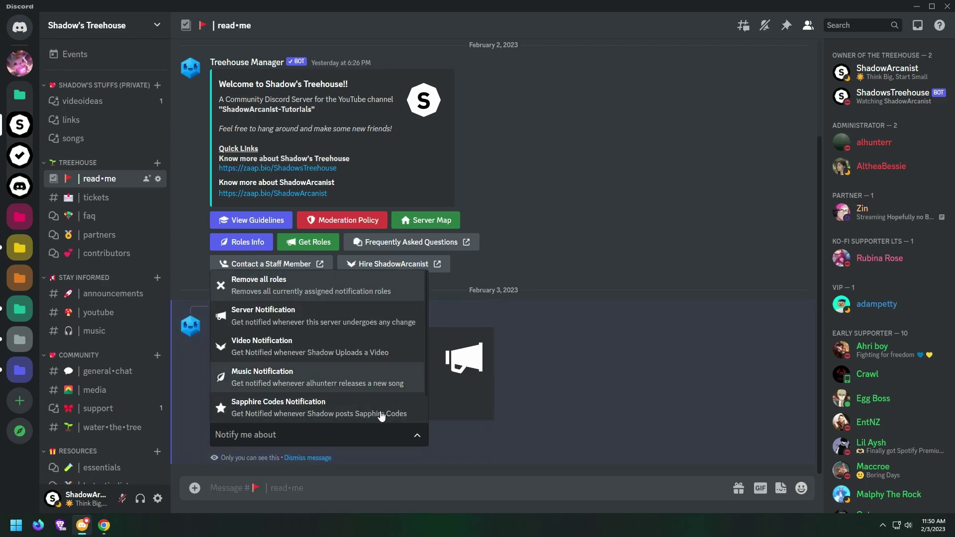
left_click(317, 377)
left_click(488, 420)
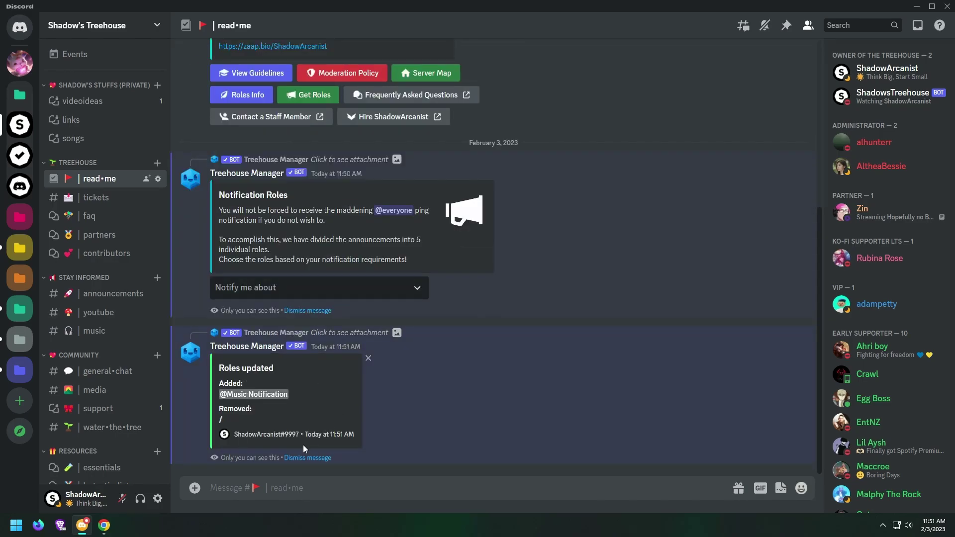
mouse_move(292, 402)
scroll(104, 298, "down", 5)
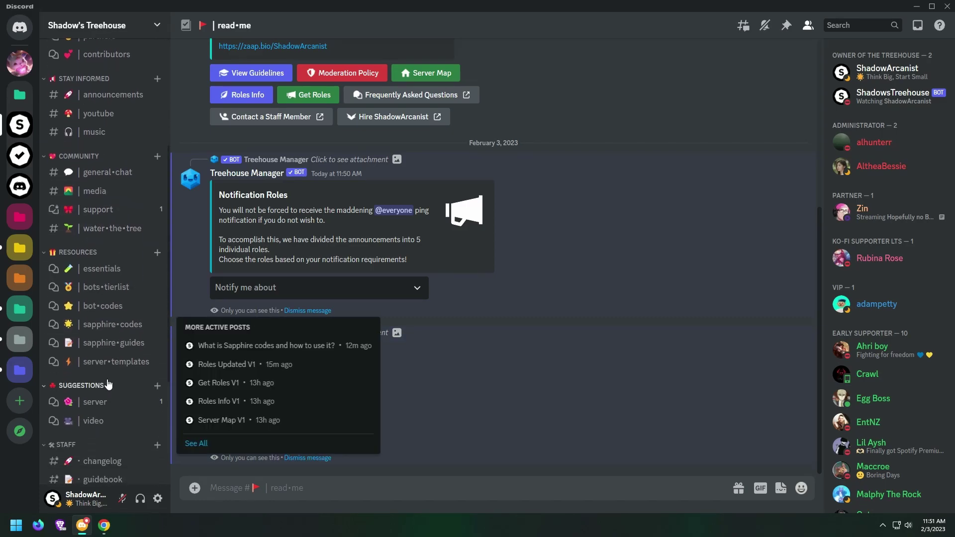
- Open the Roles Updated V1 post's Rentry page and select its Sapphire RAW Code block
left_click(107, 324)
scroll(656, 278, "up", 5)
scroll(619, 291, "down", 5)
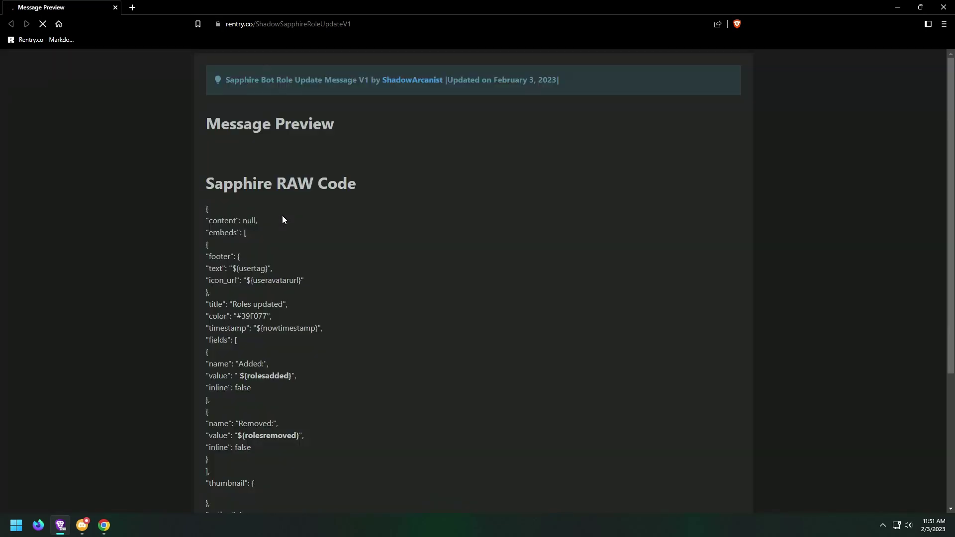
scroll(413, 235, "down", 5)
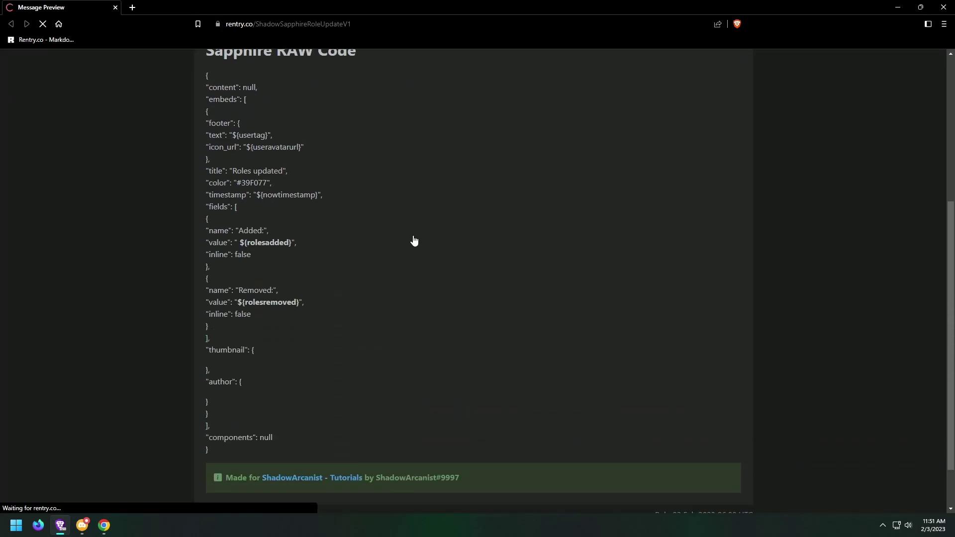
scroll(412, 235, "down", 5)
scroll(413, 235, "up", 5)
scroll(412, 236, "up", 5)
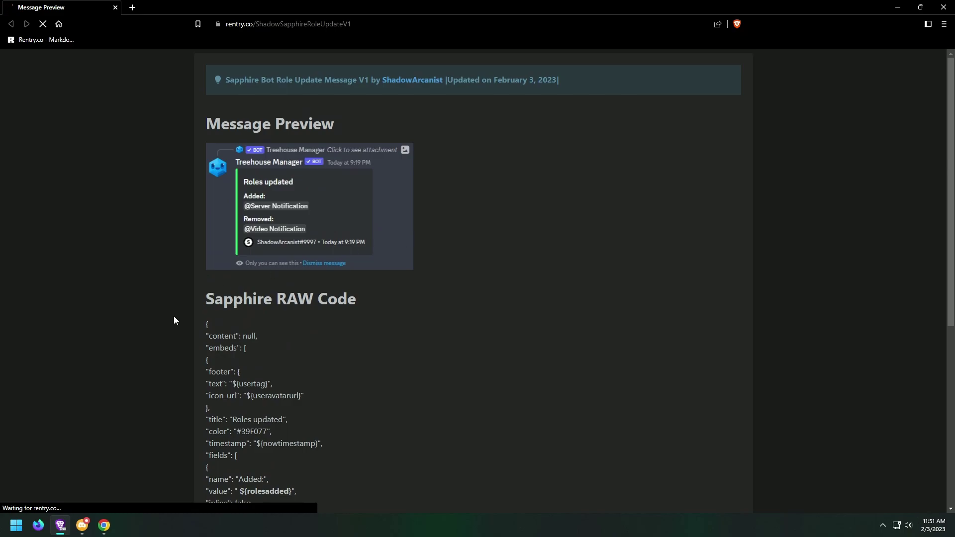
left_click_drag(206, 324, 287, 391)
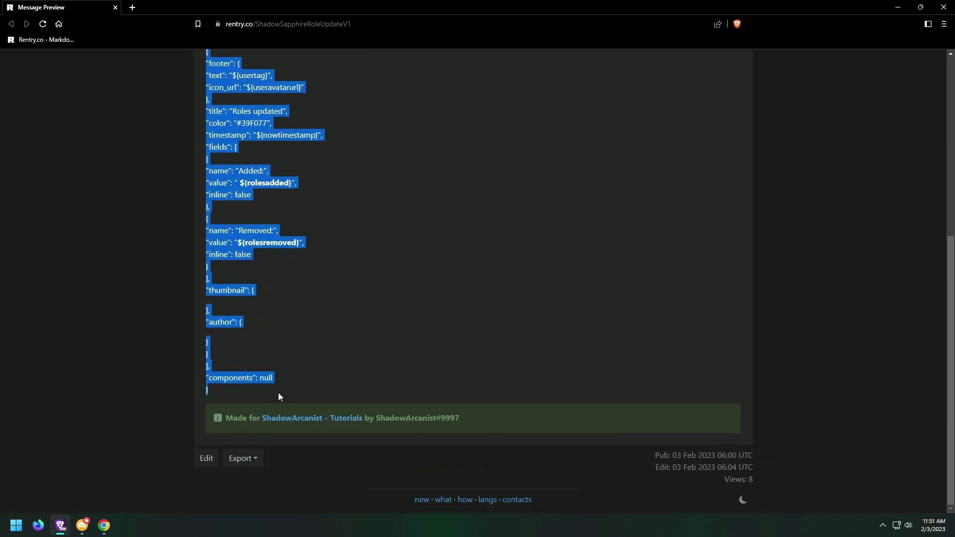
- Create the 'roles update msg' template and open its raw JSON editor
left_click(104, 525)
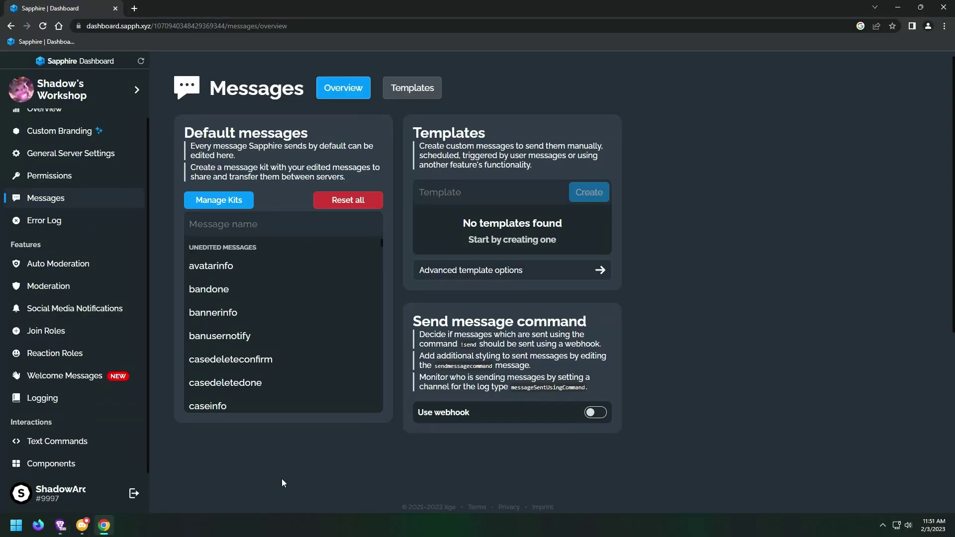
type("r")
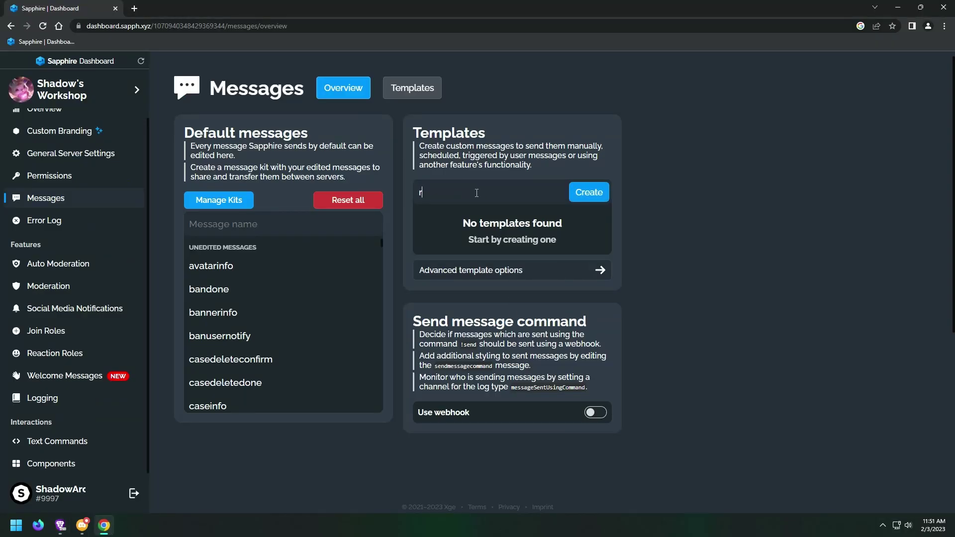
type("pda")
type("g")
key("Return")
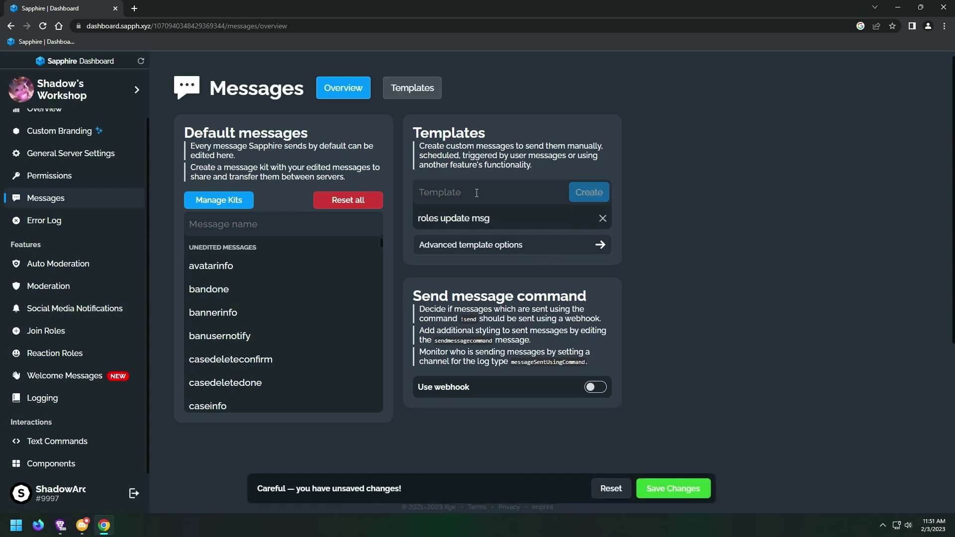
left_click(492, 218)
left_click(361, 129)
left_click(463, 159)
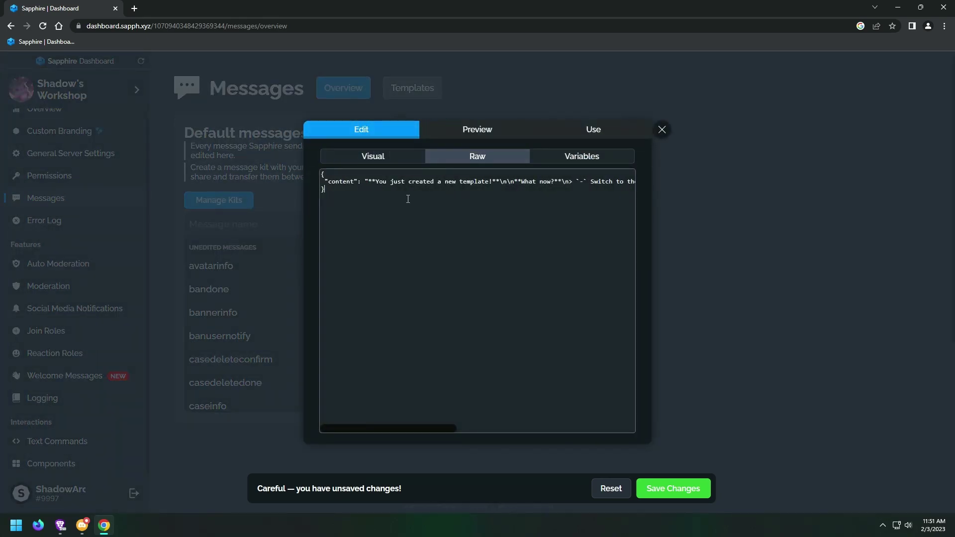
- Replace the raw JSON with the Roles updated embed code, preview it, and save
key("ctrl+a")
type("{  \"content\": null,  \"embeds\": [   {    \"footer\": {     \"text\": \"${usertag}\",     \"icon_url\": \"${useravatarurl}\"    },    \"title\": \"Roles updated\",    \"color\": \"#39F077\",    \"timestamp\": \"${nowtimestamp}\",    \"fields\": [     {      \"name\": \"Added:\",      \"value\": \" ${rolesadded}\",      \"inline\": false     },     {      \"name\": \"Removed:\",      \"value\": \"${rolesremoved}\",      \"inline\": false     }    ],    \"thumbnail\": {     },    \"author\": {     }   }  ],  \"components\": null }")
left_click(373, 155)
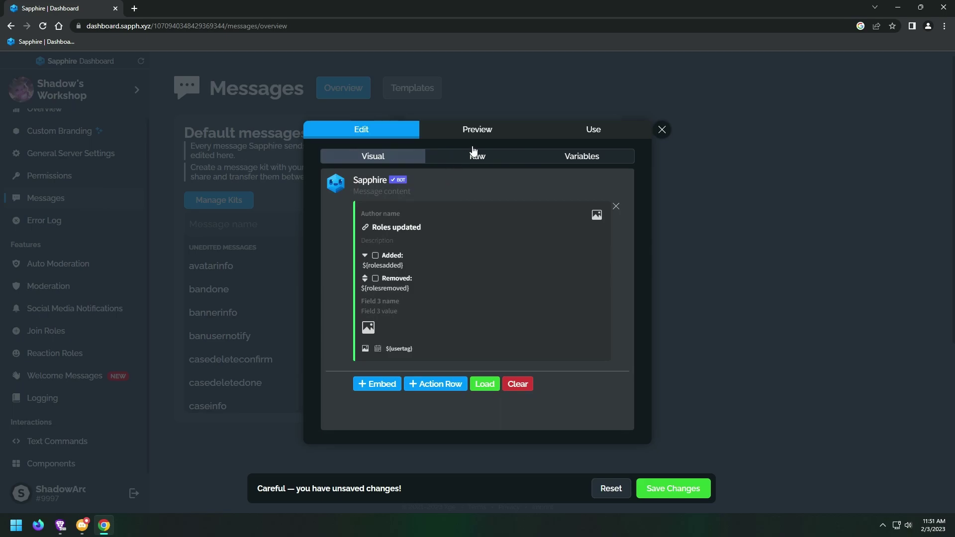
left_click(477, 129)
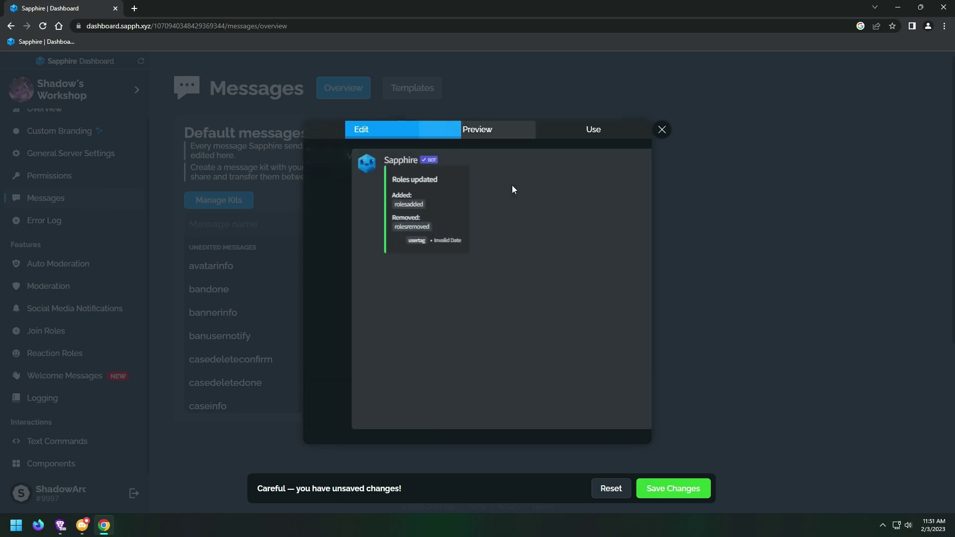
left_click(673, 488)
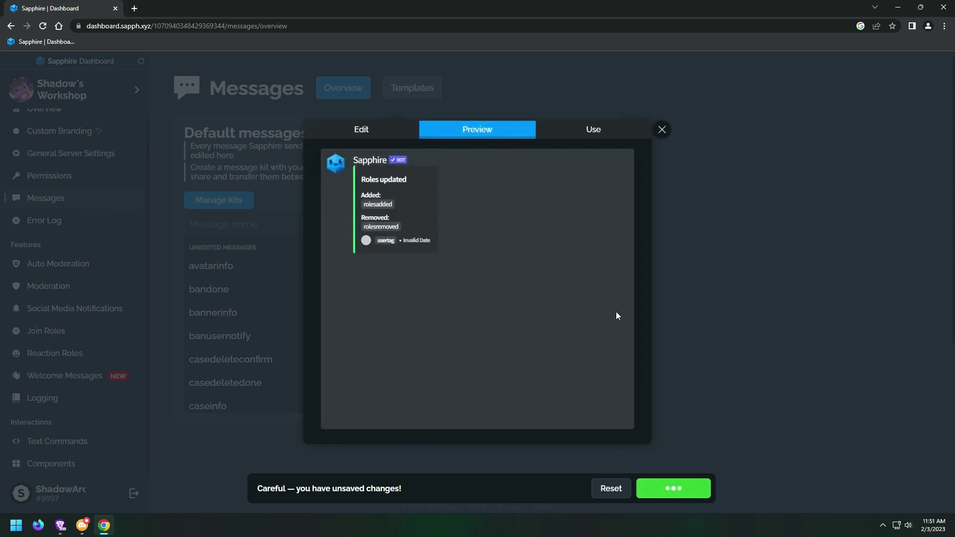
left_click(662, 130)
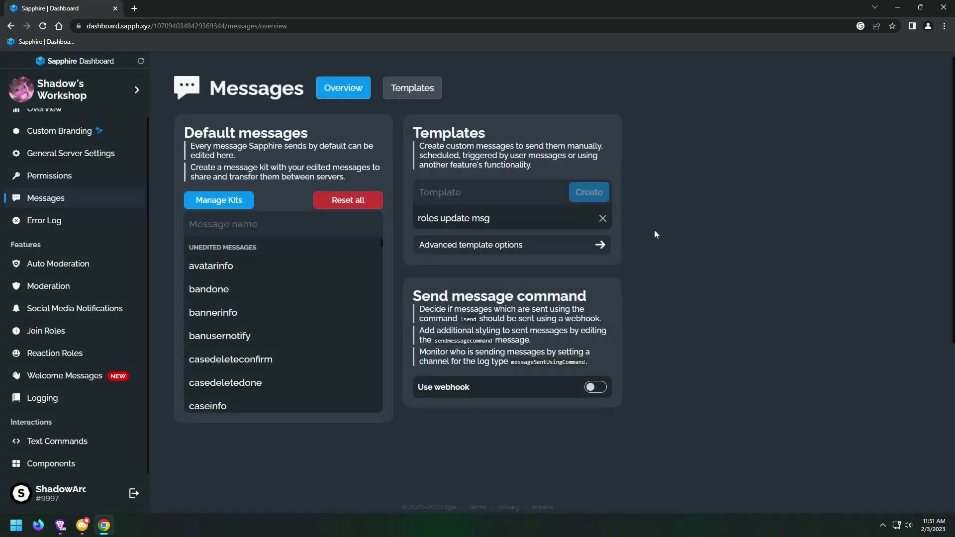
left_click(83, 525)
scroll(77, 198, "up", 2)
scroll(77, 199, "up", 3)
left_click(99, 178)
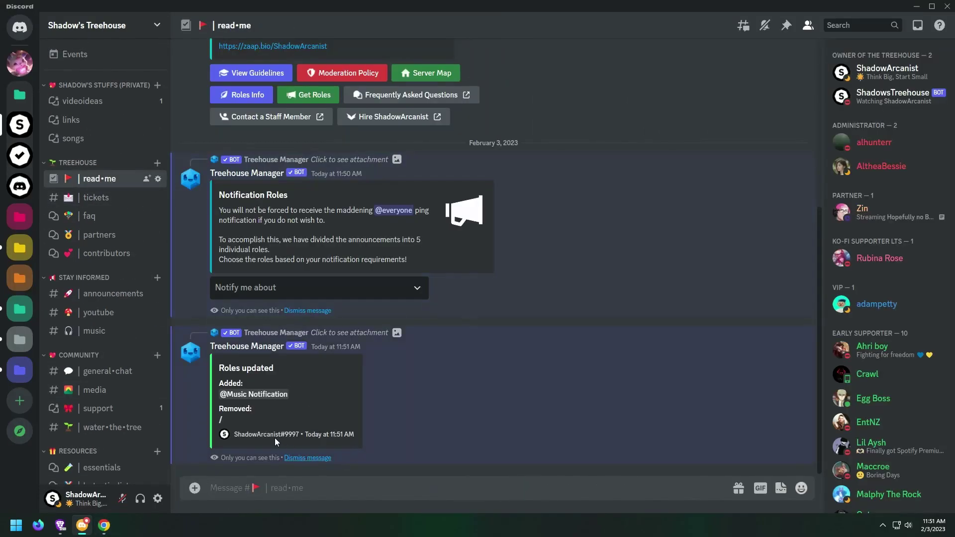
left_click(307, 457)
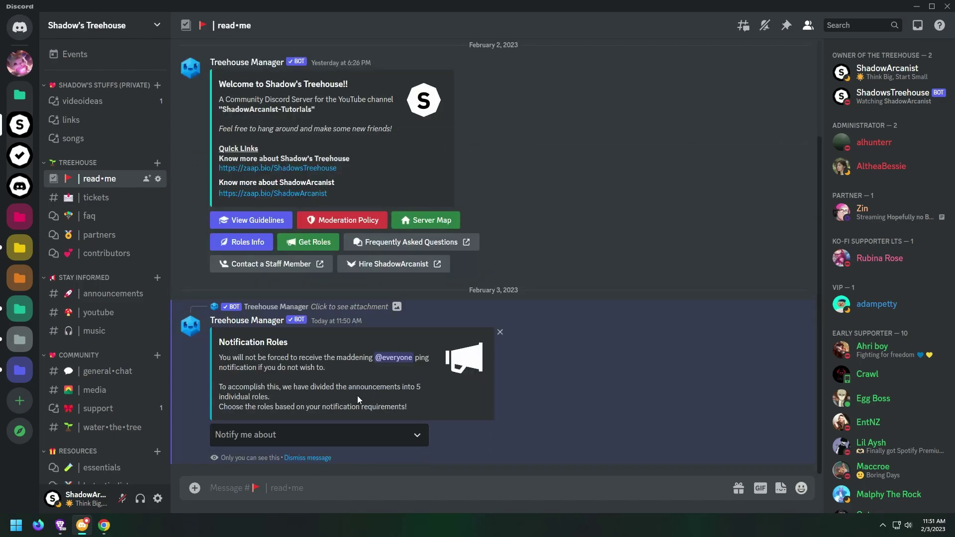
left_click(295, 435)
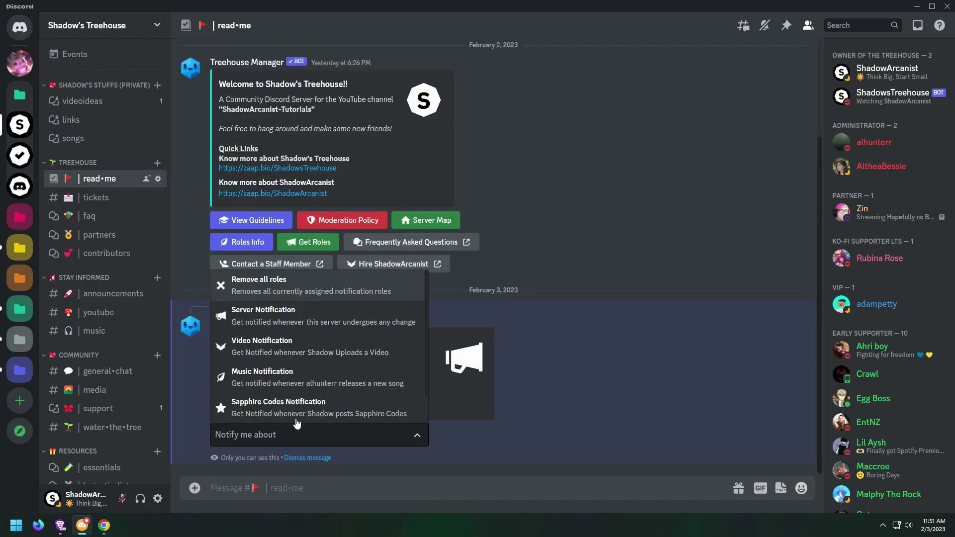
left_click(338, 440)
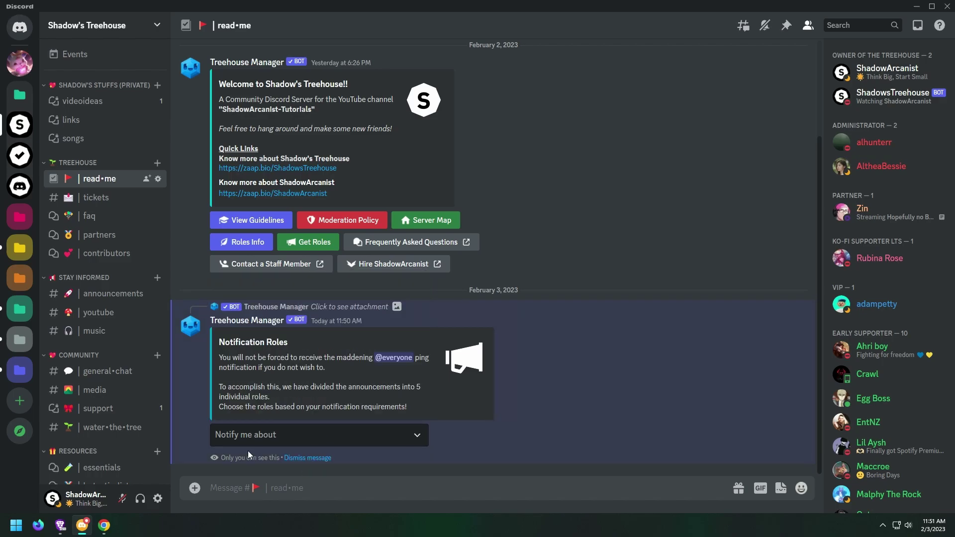
- Create a new 'get roles' message template and open it for editing
left_click(104, 526)
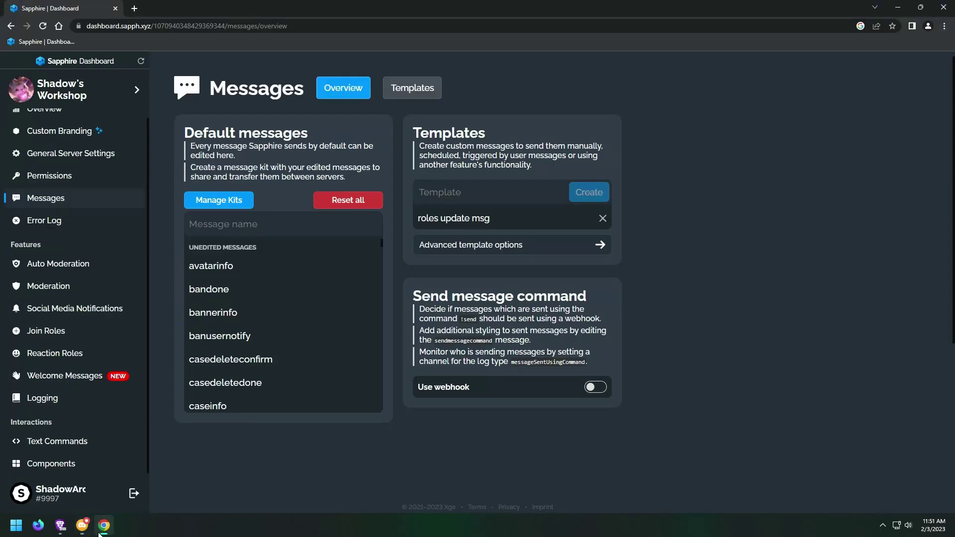
left_click(467, 191)
type("get ro")
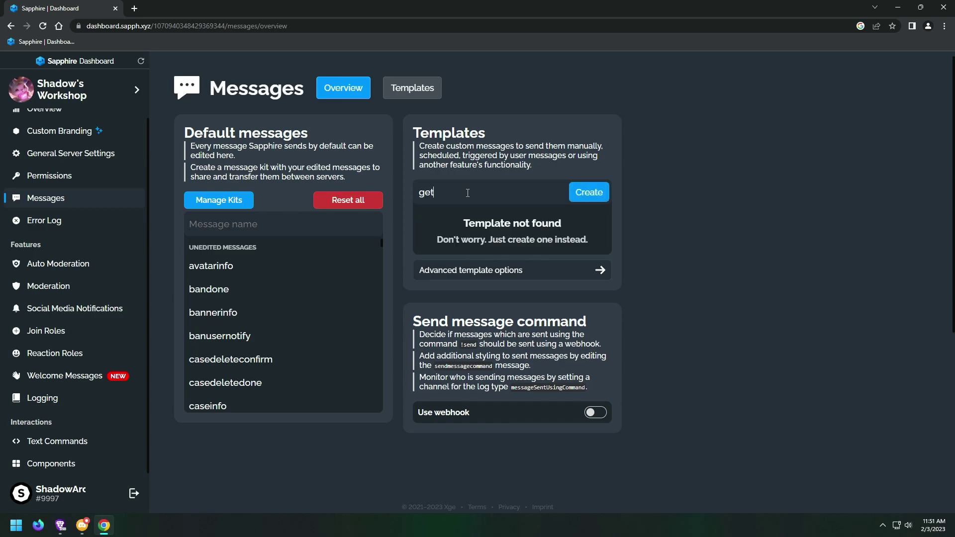
type("les")
key("Return")
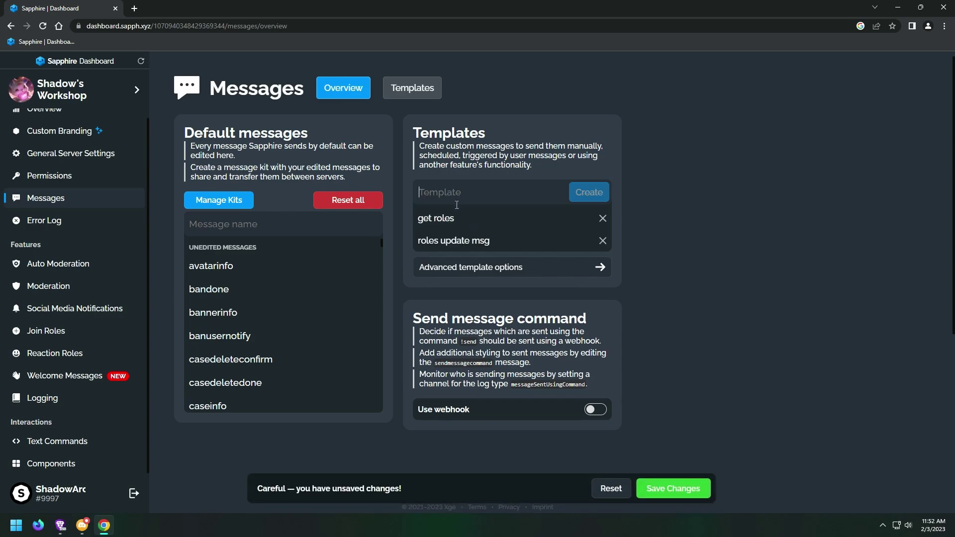
left_click(435, 218)
left_click(361, 130)
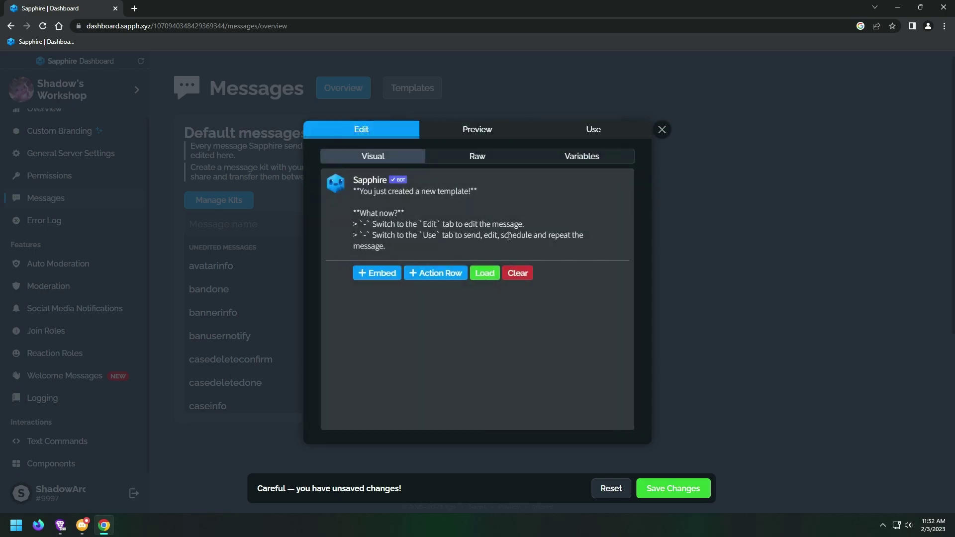
- Replace its content with a 'Notification roles' embed reading 'Get your notification roles', and save
left_click(509, 271)
left_click(377, 219)
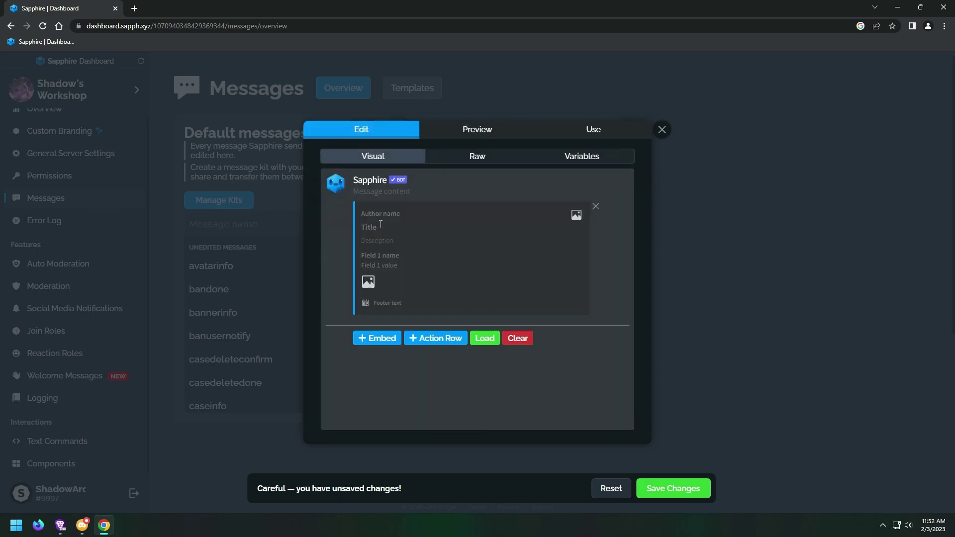
type("Notification roles")
left_click(459, 129)
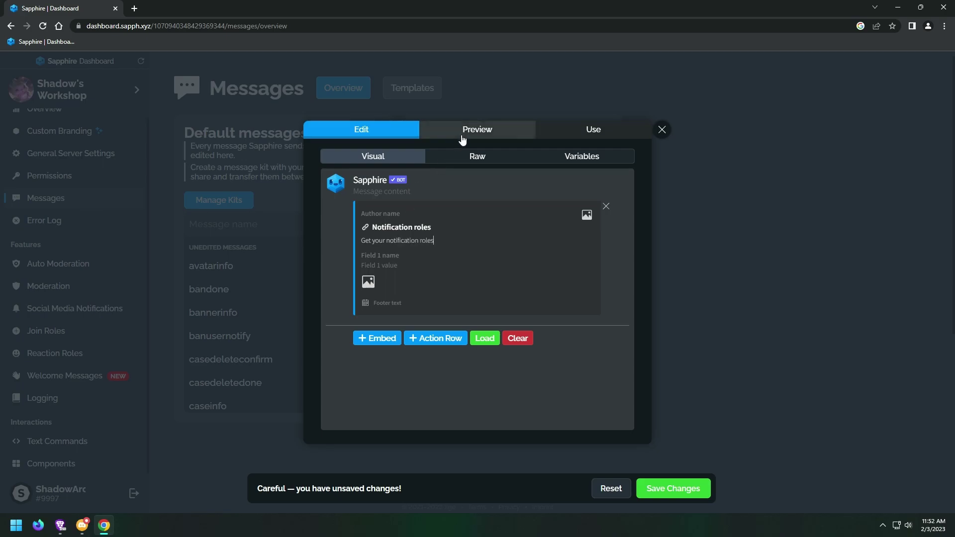
left_click(668, 487)
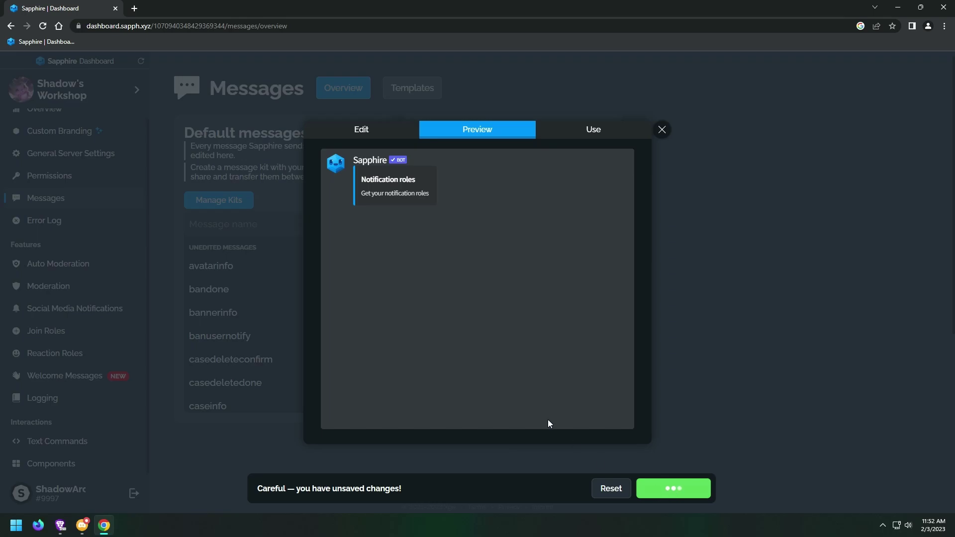
left_click(661, 131)
- Check the read-me role choices, then open Shadow's Workshop Server Settings > Roles
left_click(82, 526)
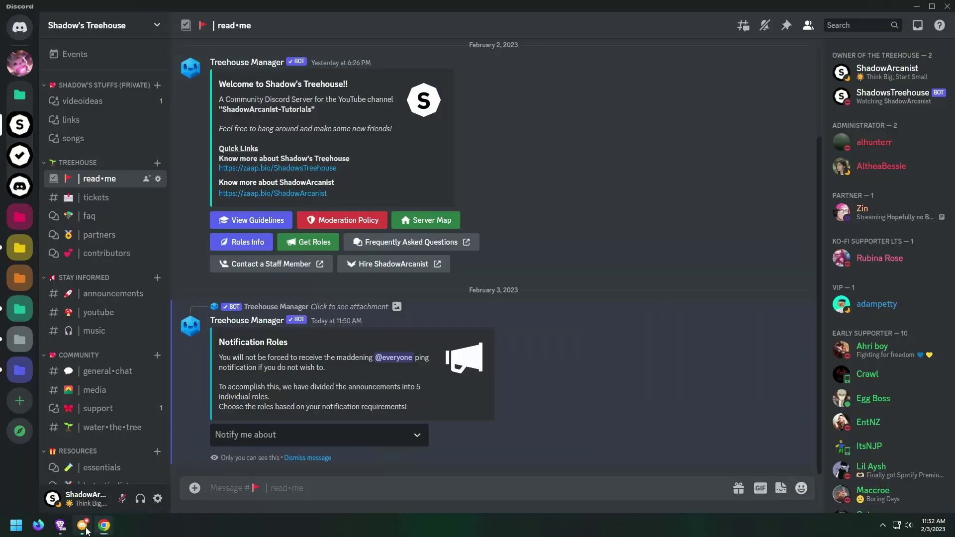
left_click(251, 435)
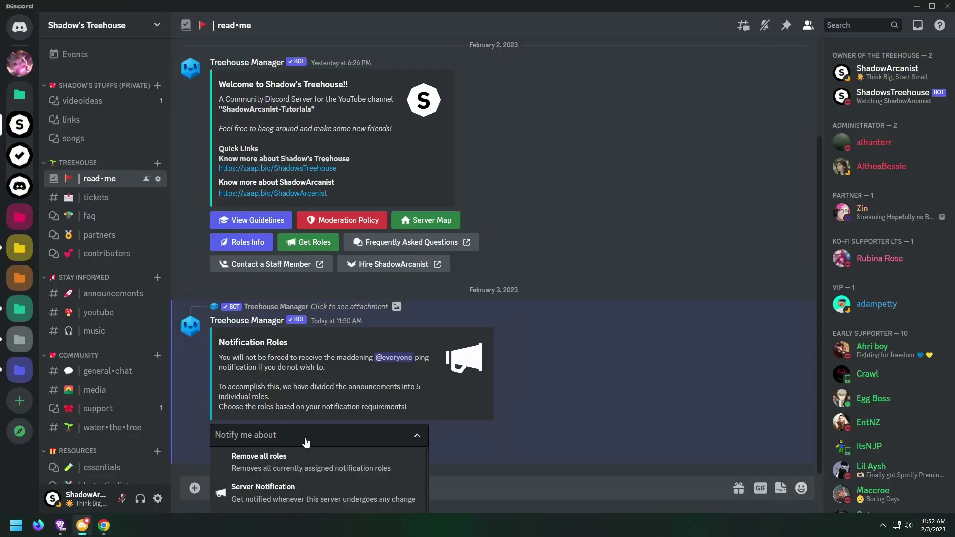
left_click(21, 63)
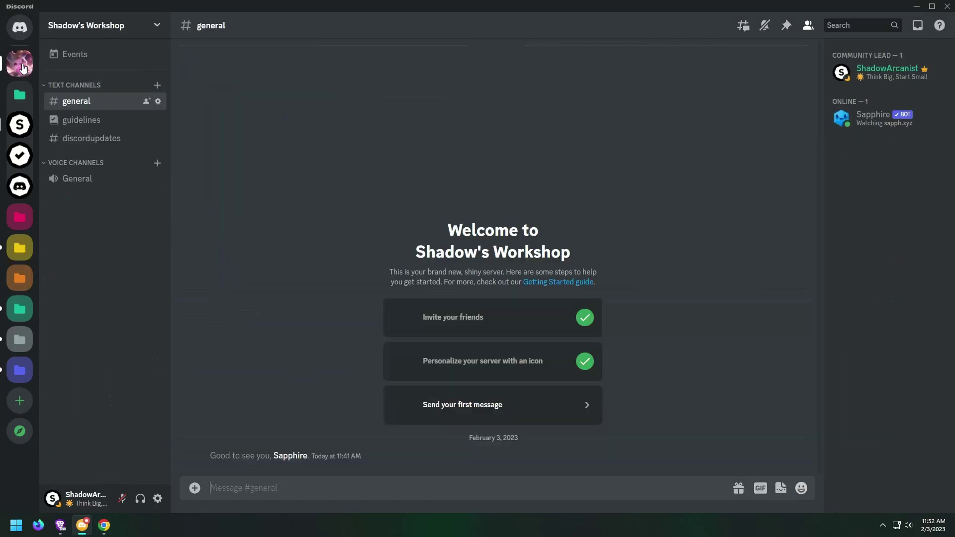
left_click(120, 25)
left_click(78, 96)
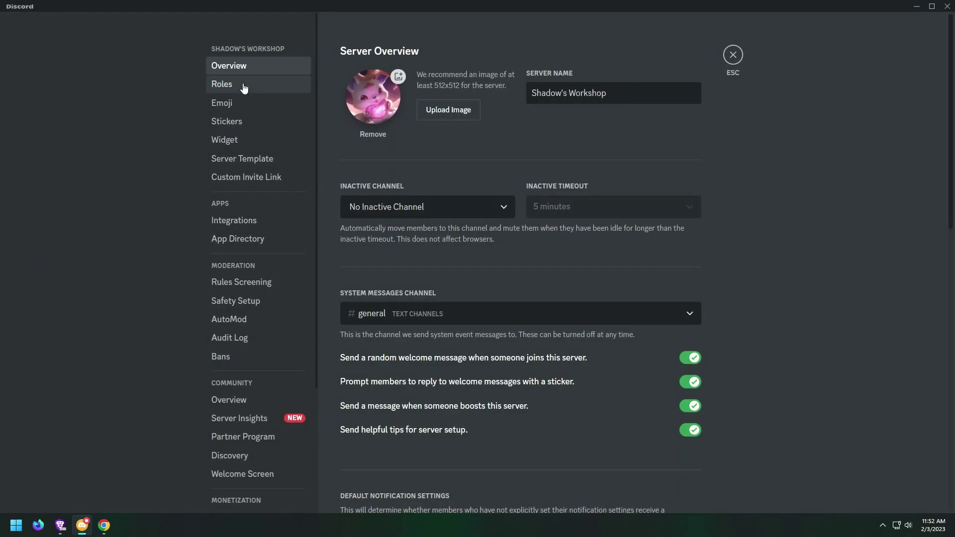
left_click(222, 84)
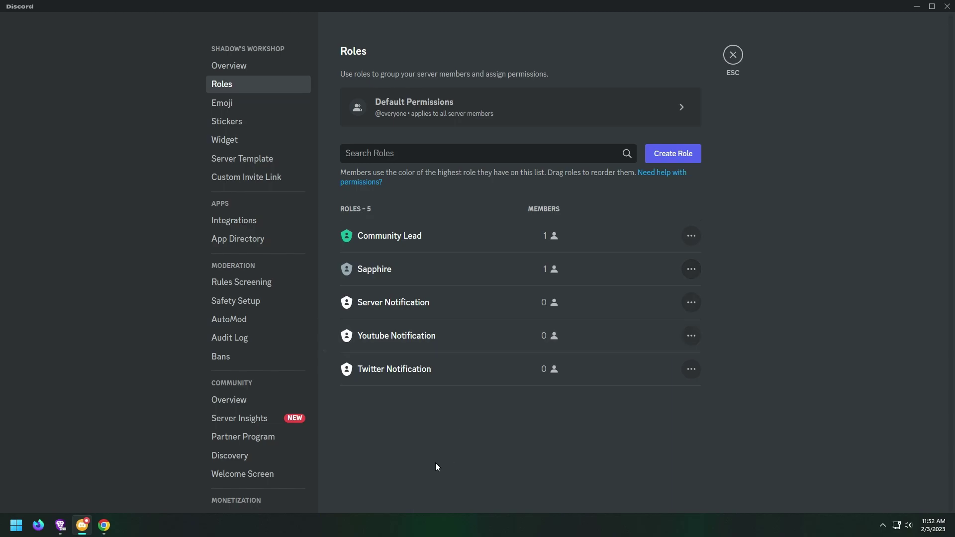
- Create a 'notification dropdown' custom select menu action and add one empty option
left_click(104, 524)
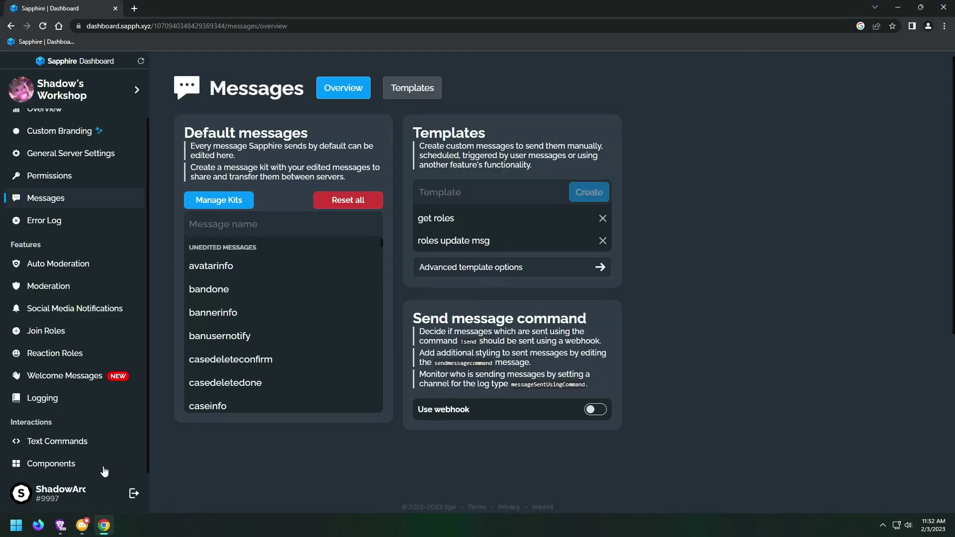
left_click(46, 468)
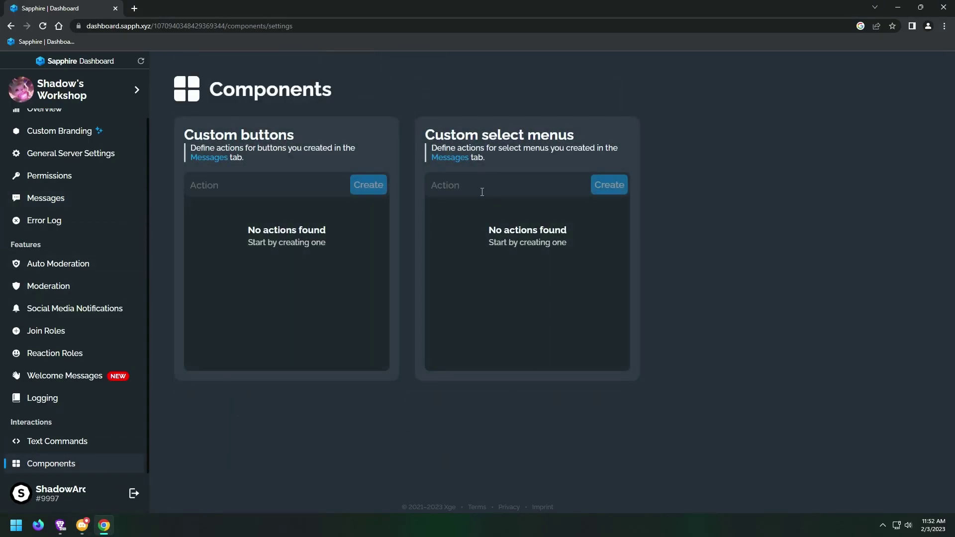
type("n")
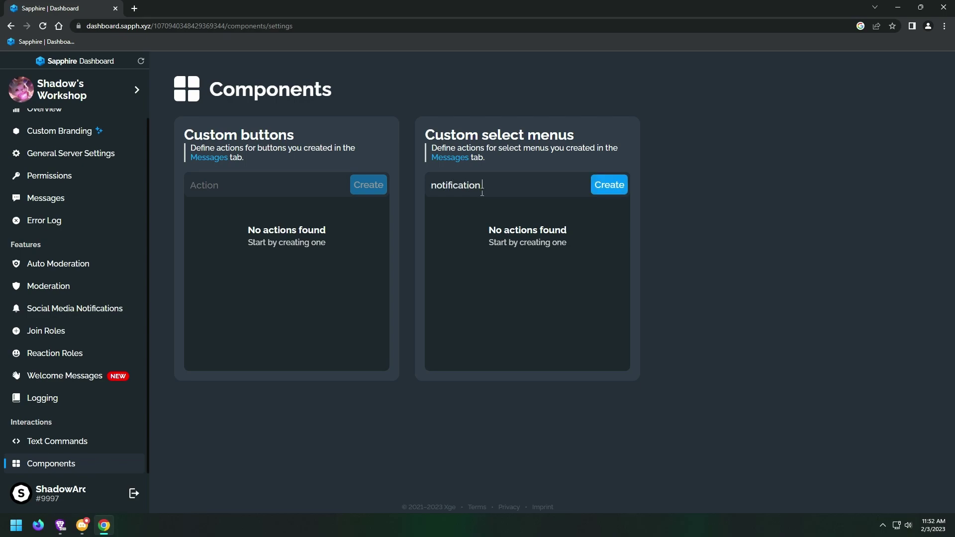
type(".dropdow")
left_click(599, 188)
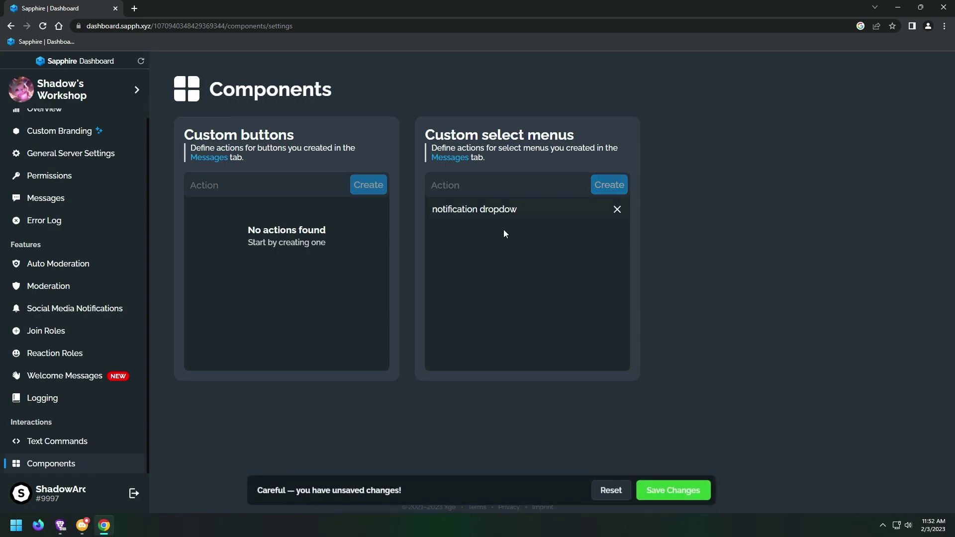
left_click(471, 211)
left_click(567, 235)
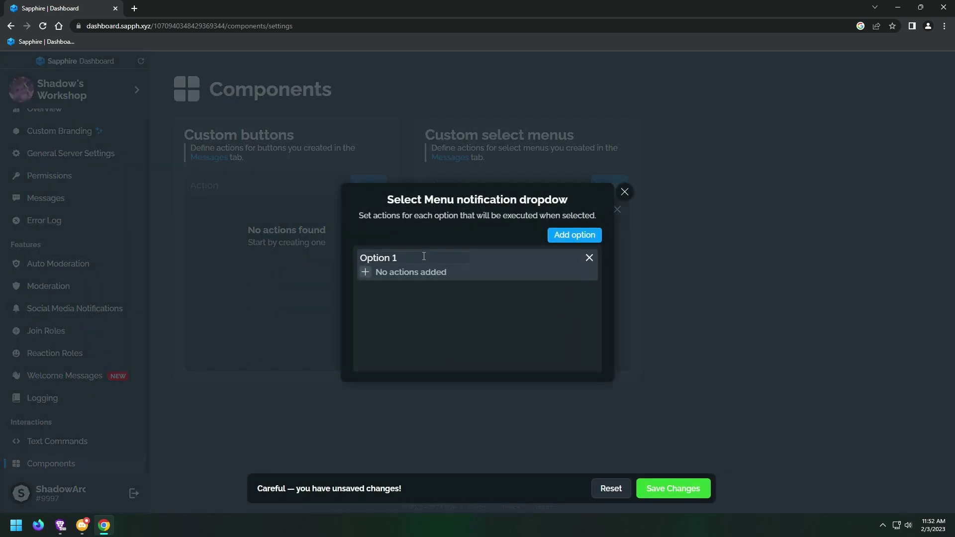
- Close Server Settings and expand the Notify me about list in Shadow's Treehouse read-me
left_click(83, 526)
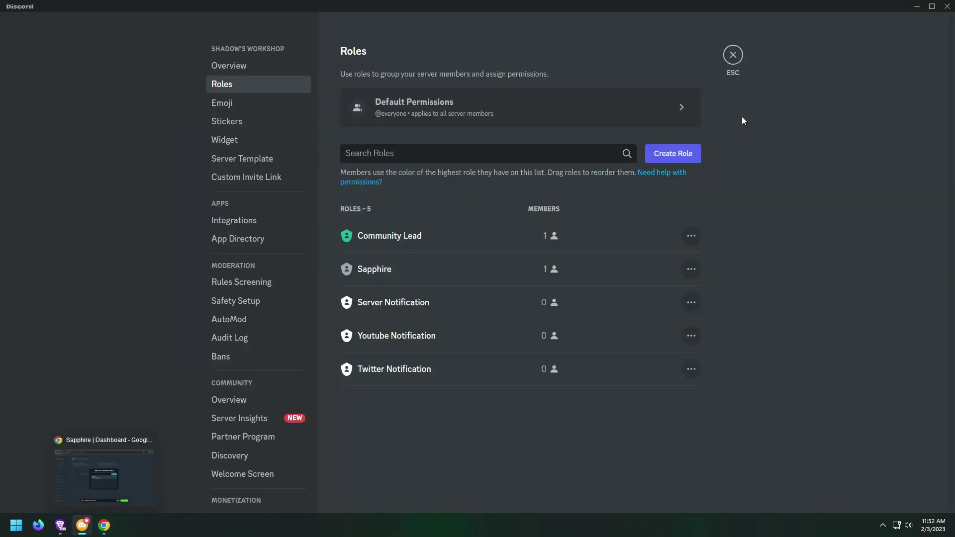
left_click(733, 56)
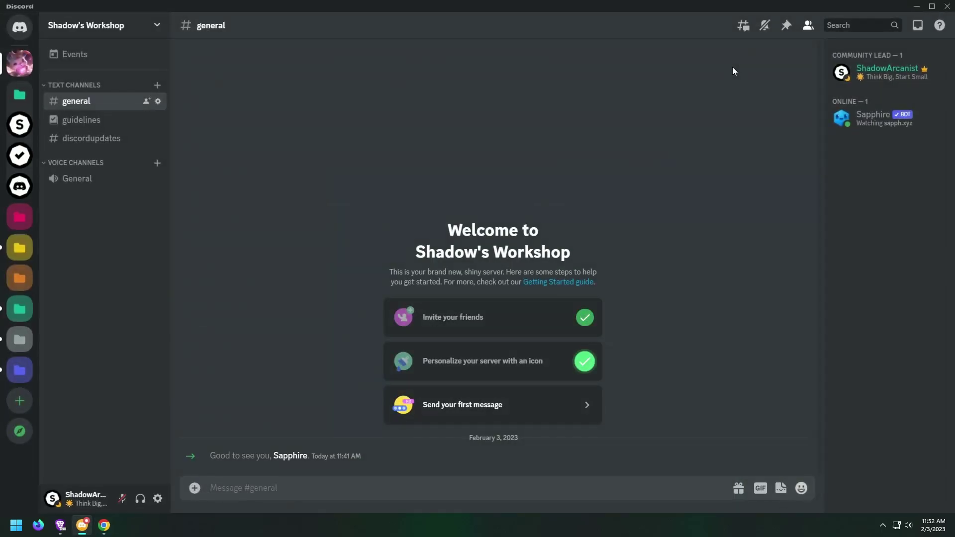
left_click(20, 125)
left_click(302, 434)
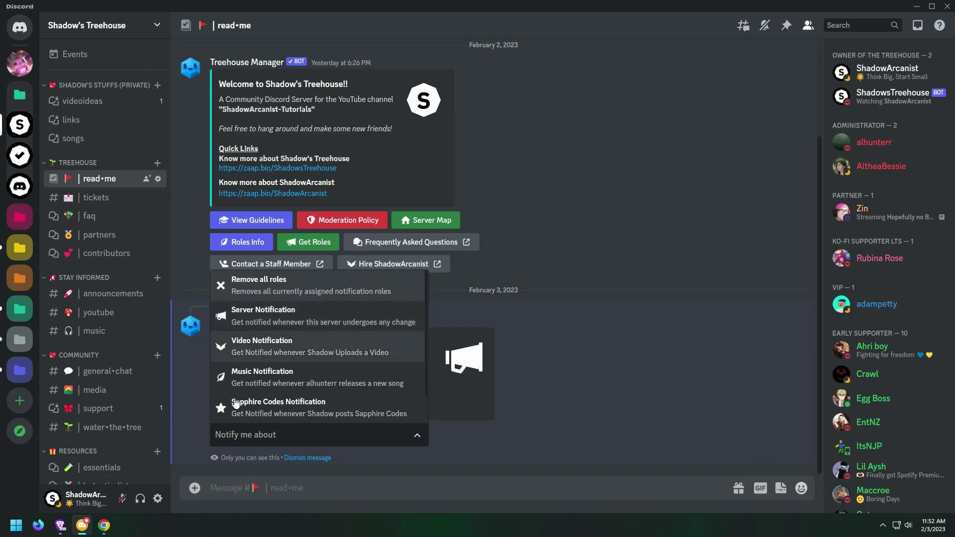
- Rename the first dropdown option to 'Remove all'
left_click(104, 525)
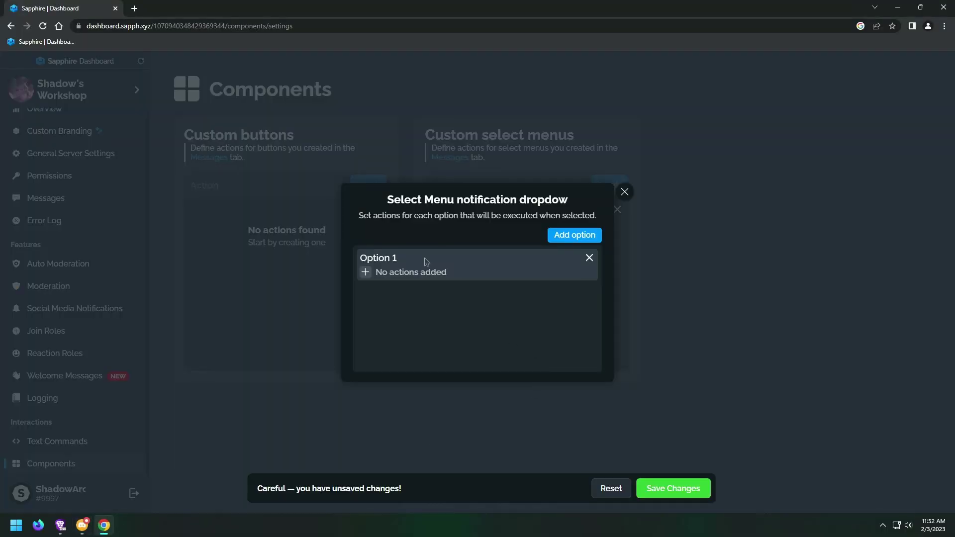
left_click_drag(402, 258, 366, 260)
key("BackSpace")
type("emove all")
- Give the option a Remove roles action, then save and close the dialog
left_click(364, 273)
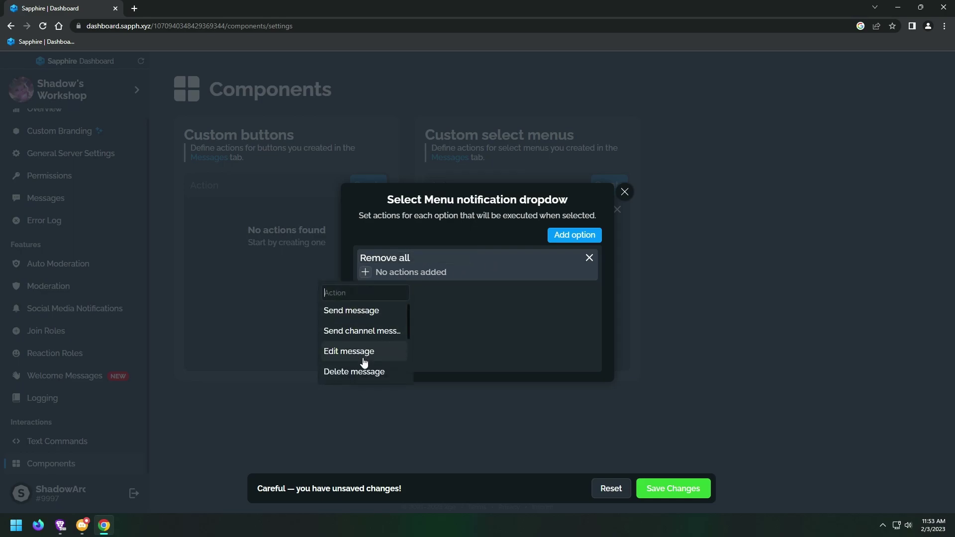
scroll(358, 343, "down", 2)
scroll(364, 367, "down", 2)
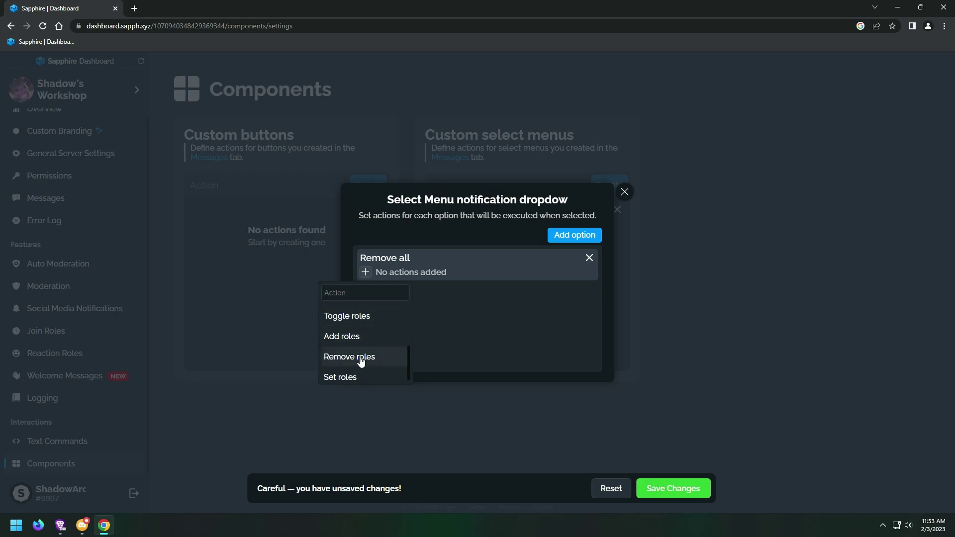
left_click(359, 362)
left_click(373, 256)
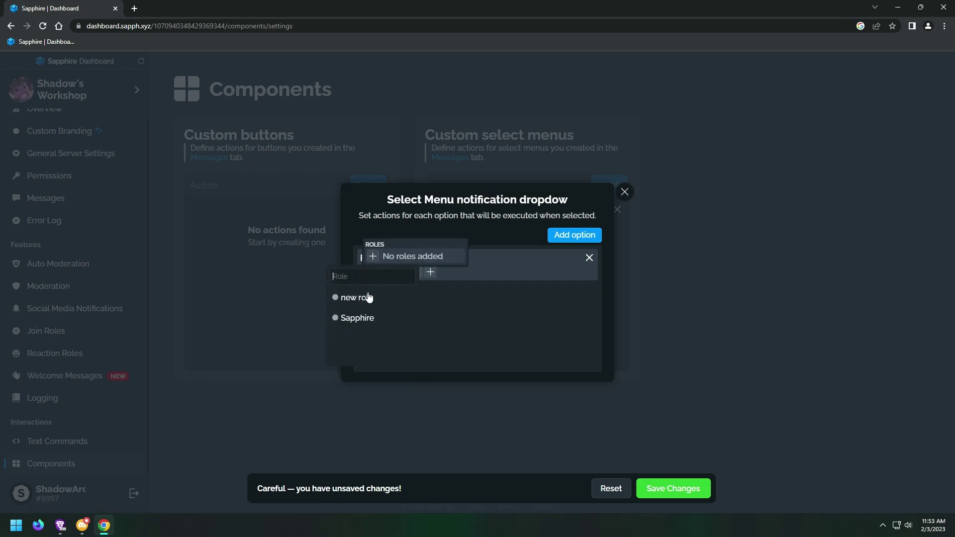
left_click(479, 309)
left_click(671, 488)
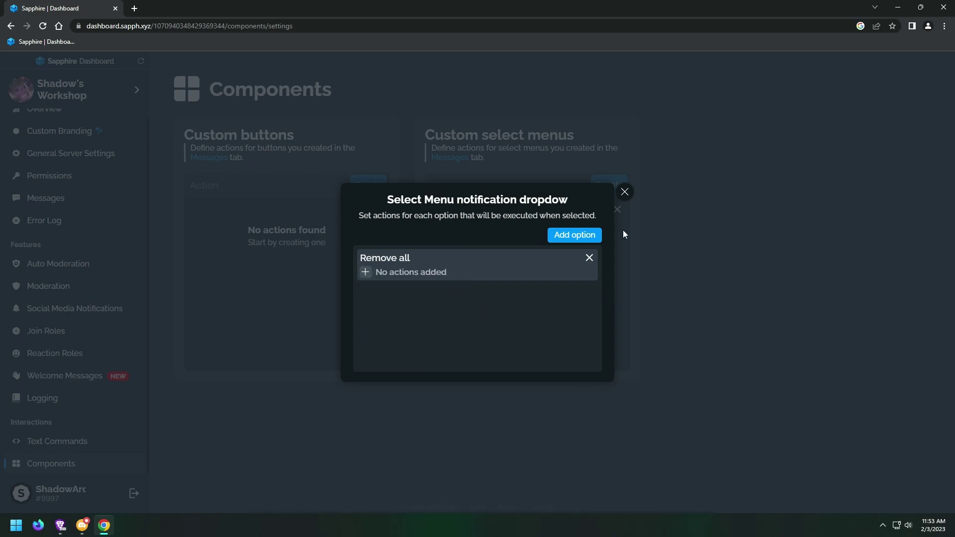
left_click(625, 194)
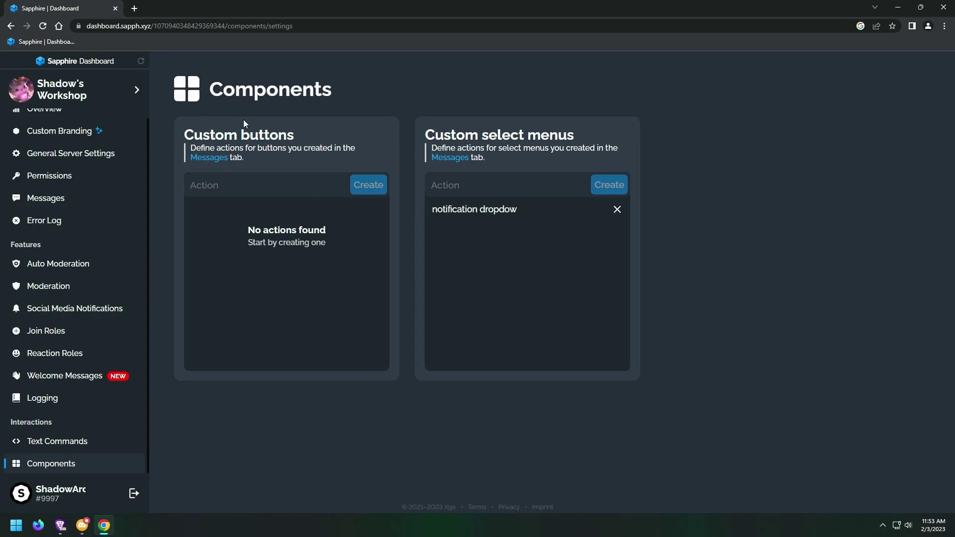
- Make Remove all remove the Server, Youtube and Twitter Notification roles
left_click(507, 210)
left_click(365, 272)
scroll(363, 332, "down", 2)
scroll(364, 344, "down", 2)
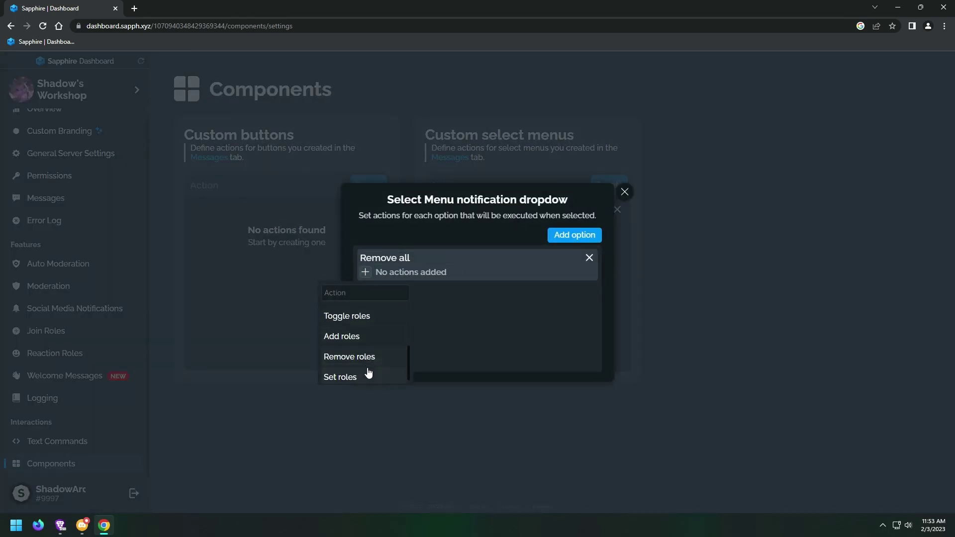
left_click(358, 355)
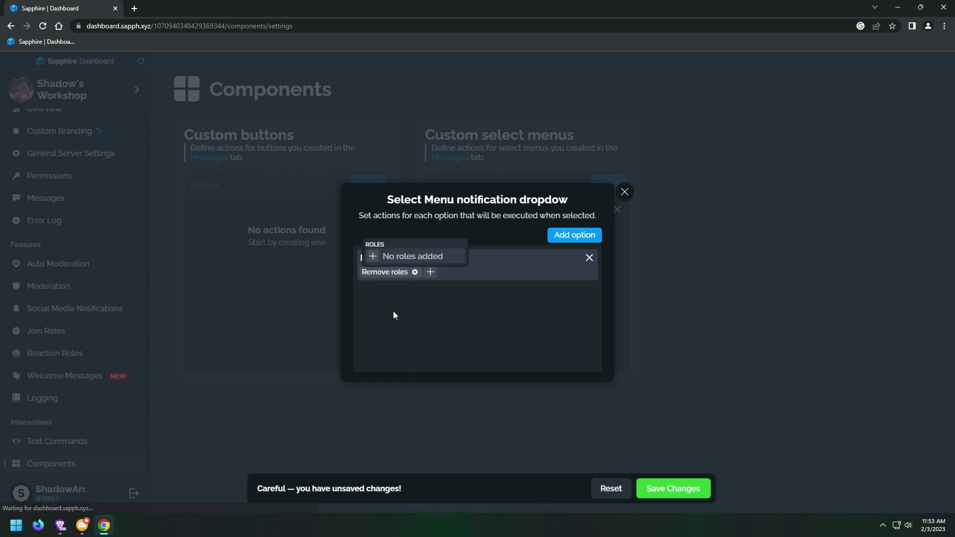
left_click(372, 257)
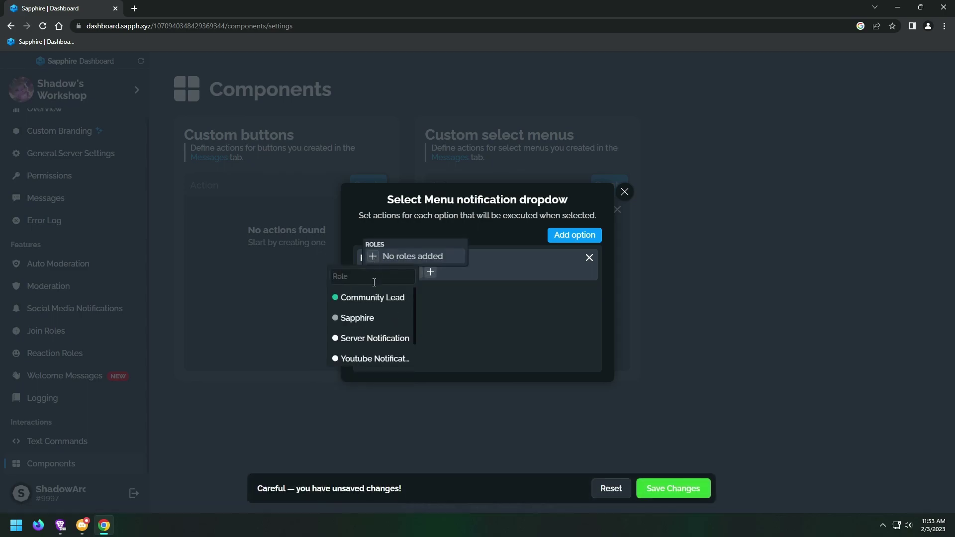
left_click(374, 338)
left_click(449, 257)
left_click(446, 334)
left_click(453, 256)
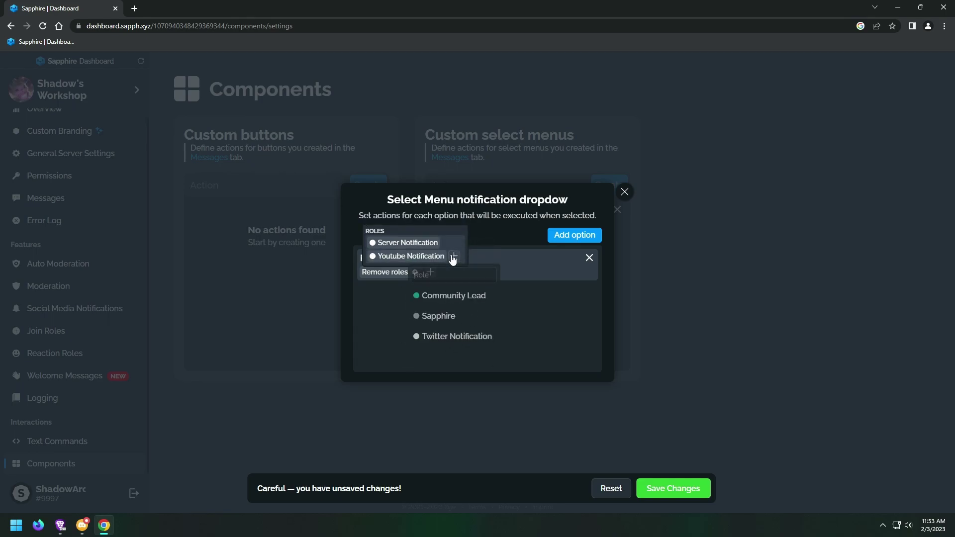
left_click(450, 338)
left_click(519, 313)
- Add a Send message action using the 'roles update msg' template
left_click(430, 272)
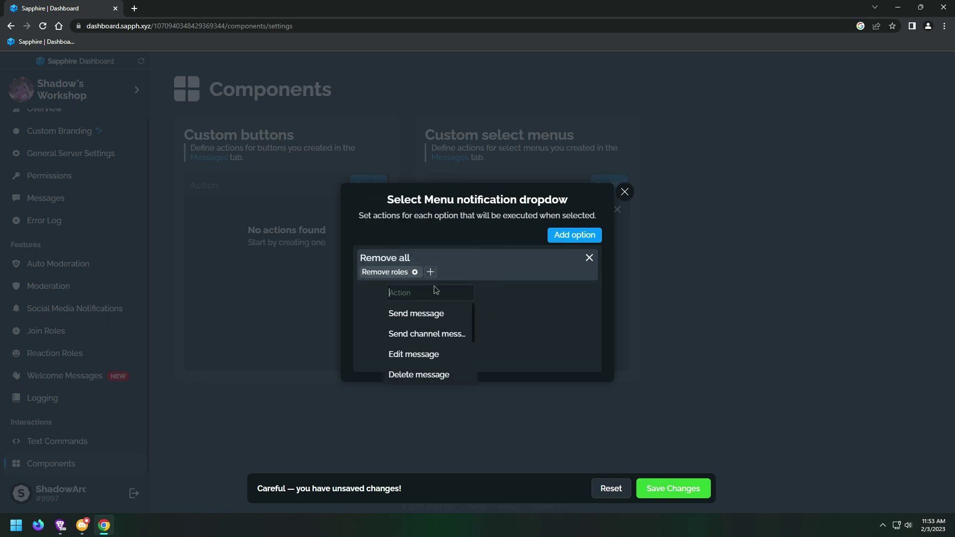
left_click(417, 313)
left_click(484, 272)
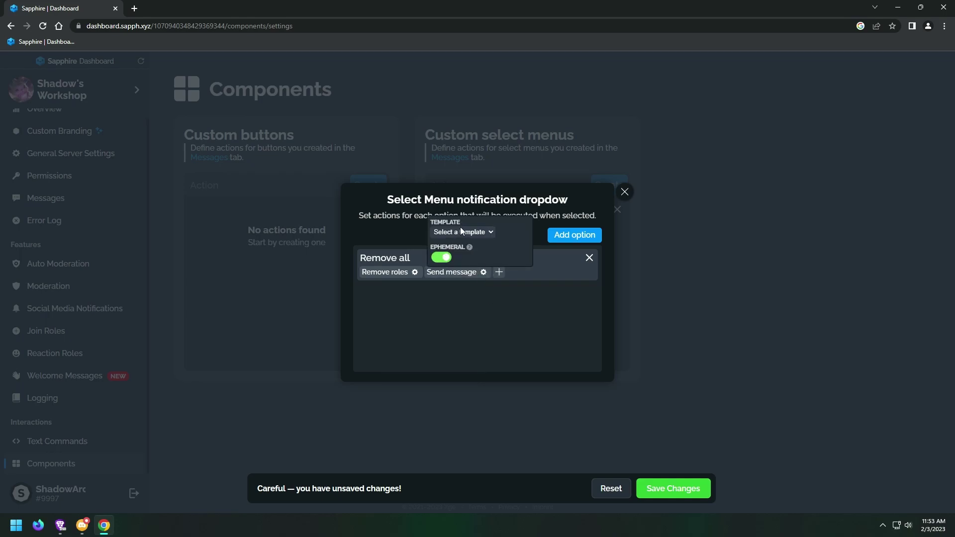
left_click(460, 231)
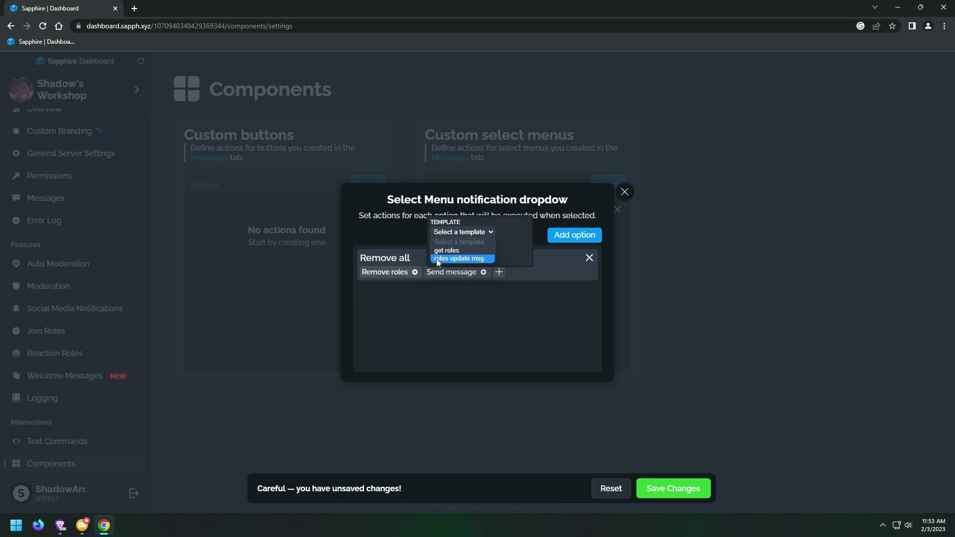
left_click(463, 260)
left_click(560, 299)
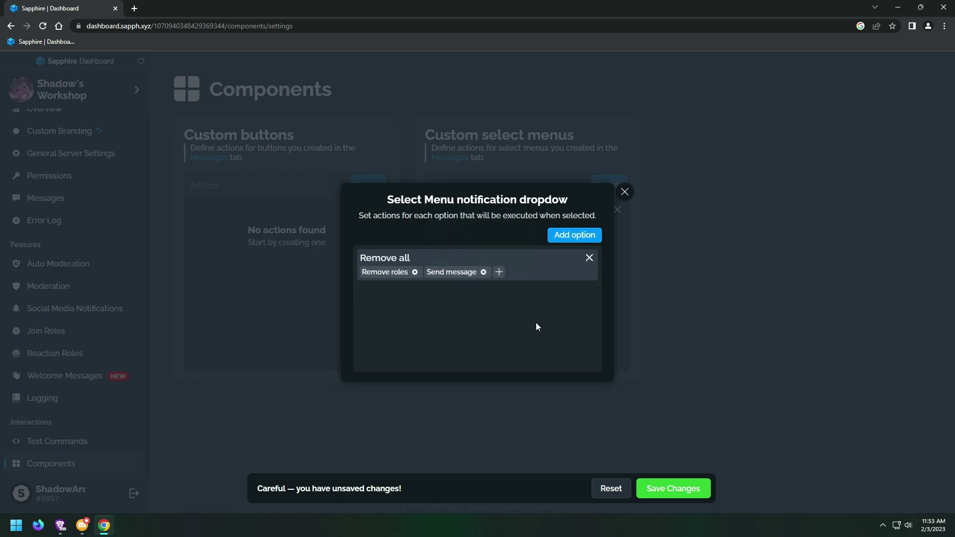
- Add a 'Server' option that toggles the Server Notification role
left_click(575, 235)
left_click_drag(411, 291, 360, 292)
type("Server")
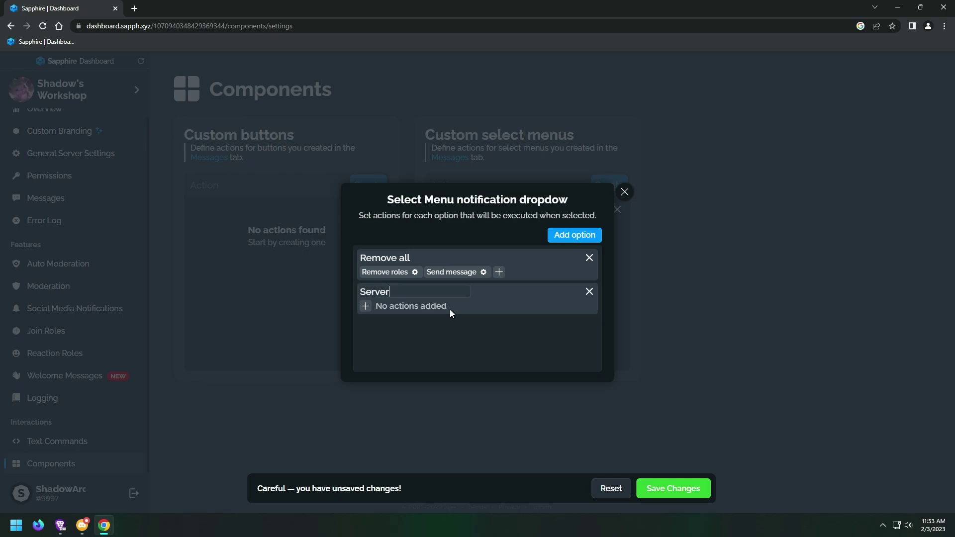
left_click(365, 306)
scroll(373, 373, "down", 2)
left_click(362, 400)
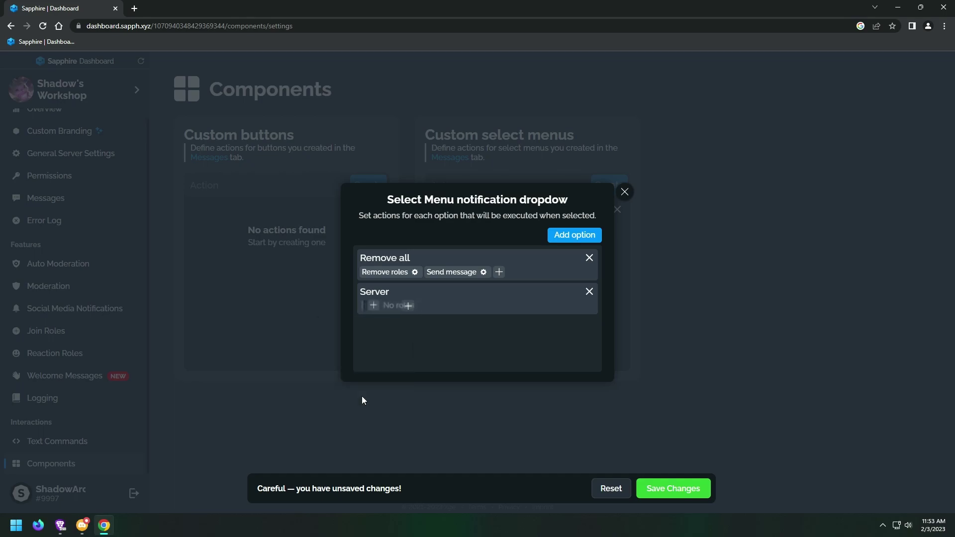
left_click(373, 290)
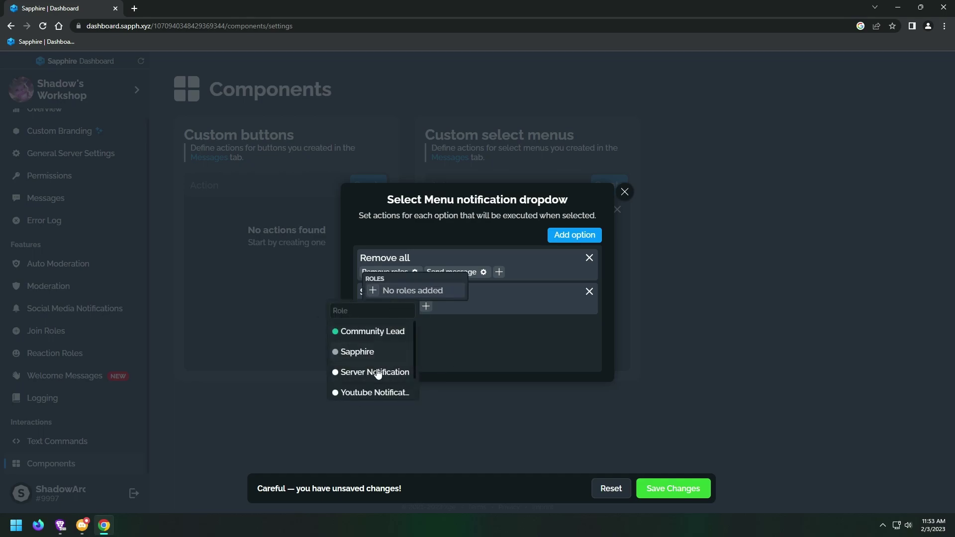
left_click(375, 371)
left_click(458, 335)
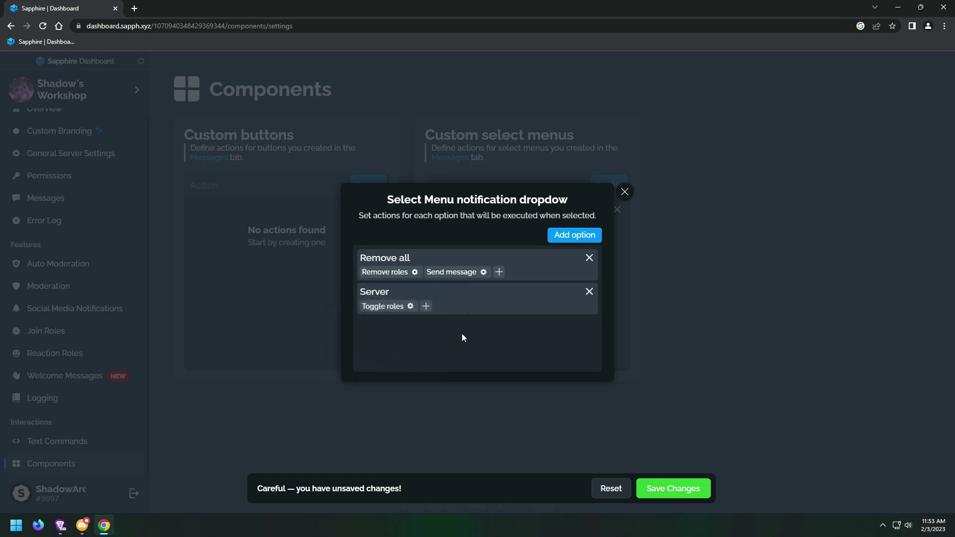
- Add a Send message action with the 'roles update msg' template to Server
left_click(425, 305)
left_click(427, 344)
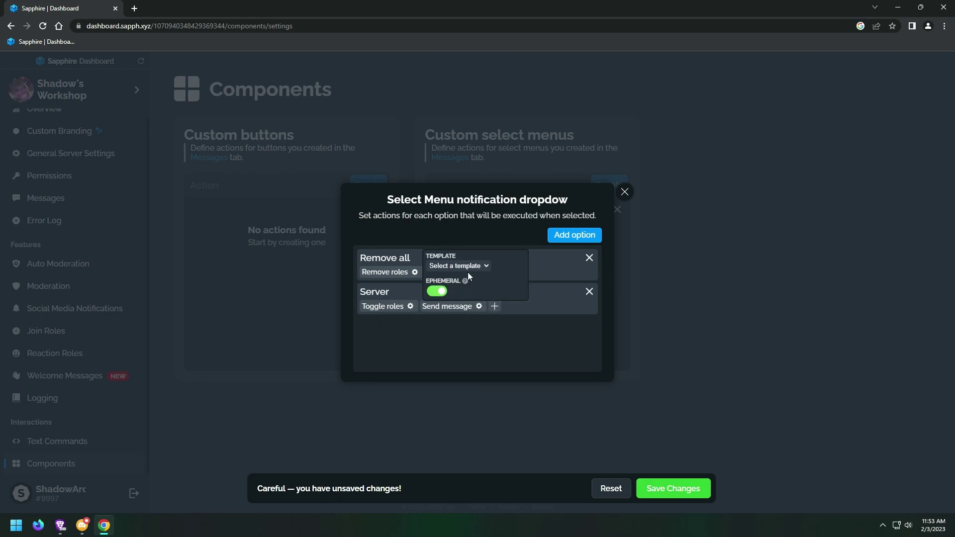
left_click(458, 266)
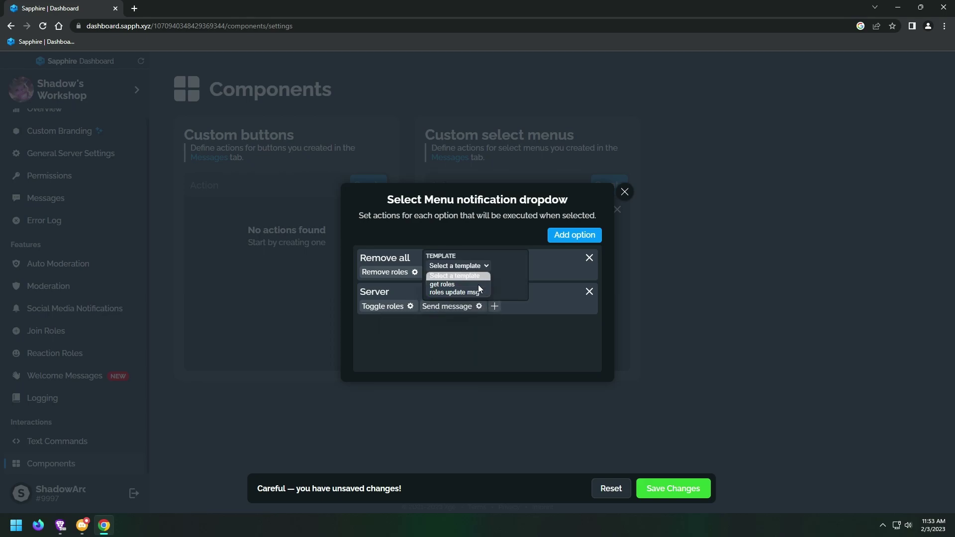
left_click(445, 292)
- Add a Youtube option that toggles the Youtube Notification role
left_click(526, 344)
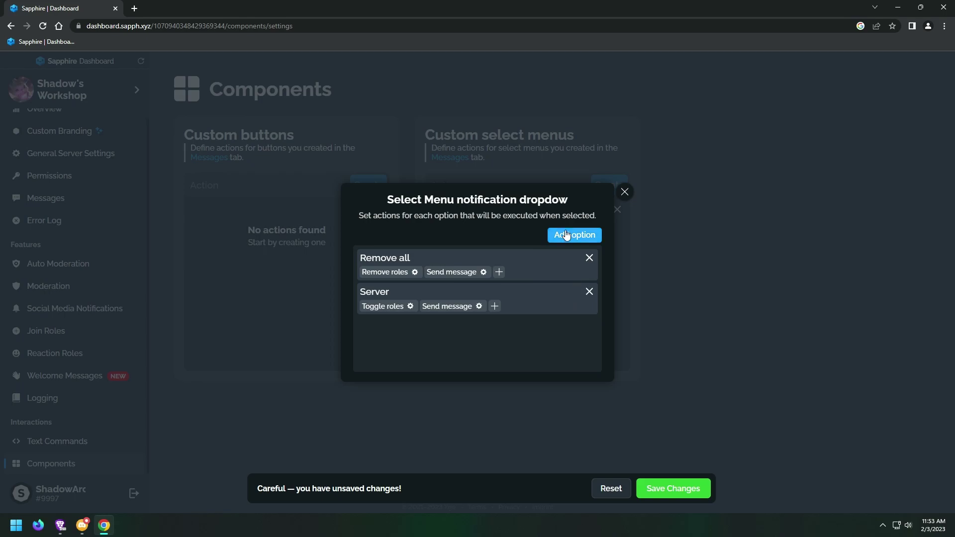
left_click(575, 235)
left_click_drag(406, 324, 363, 325)
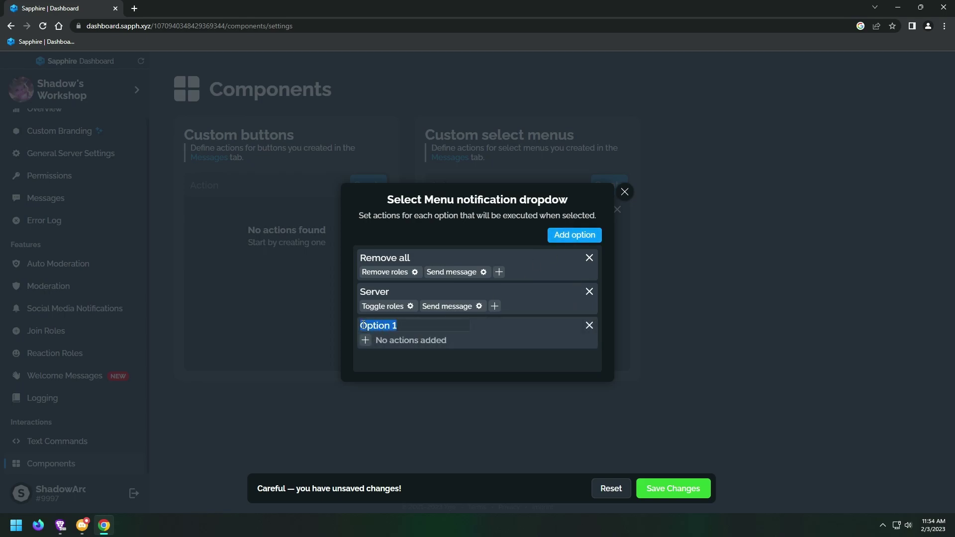
type("Youtube")
left_click(365, 340)
scroll(362, 394, "down", 3)
left_click(346, 384)
left_click(373, 324)
scroll(388, 387, "down", 2)
left_click(373, 399)
left_click(508, 351)
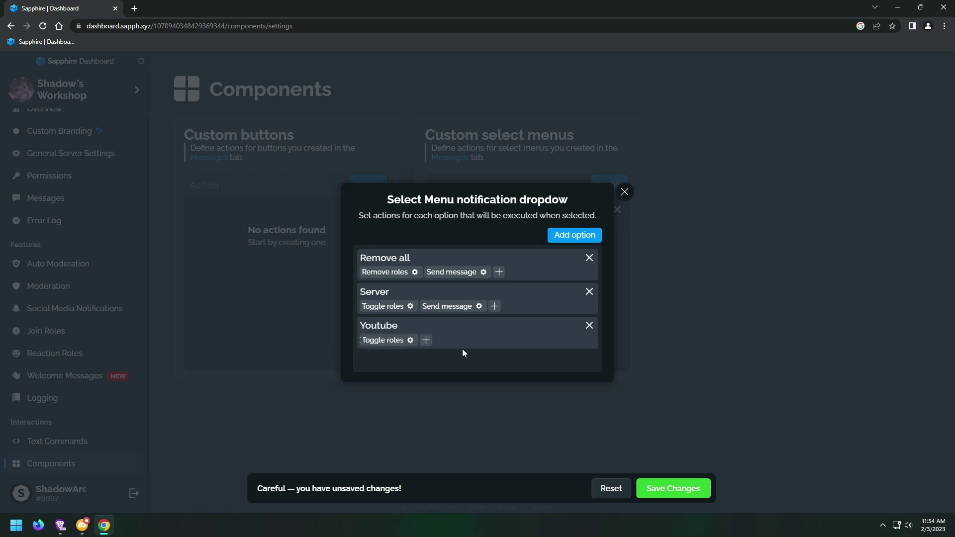
- Give the Youtube option a Send message action
left_click(427, 341)
scroll(441, 403, "down", 2)
scroll(433, 411, "up", 1)
scroll(432, 411, "up", 1)
left_click(418, 379)
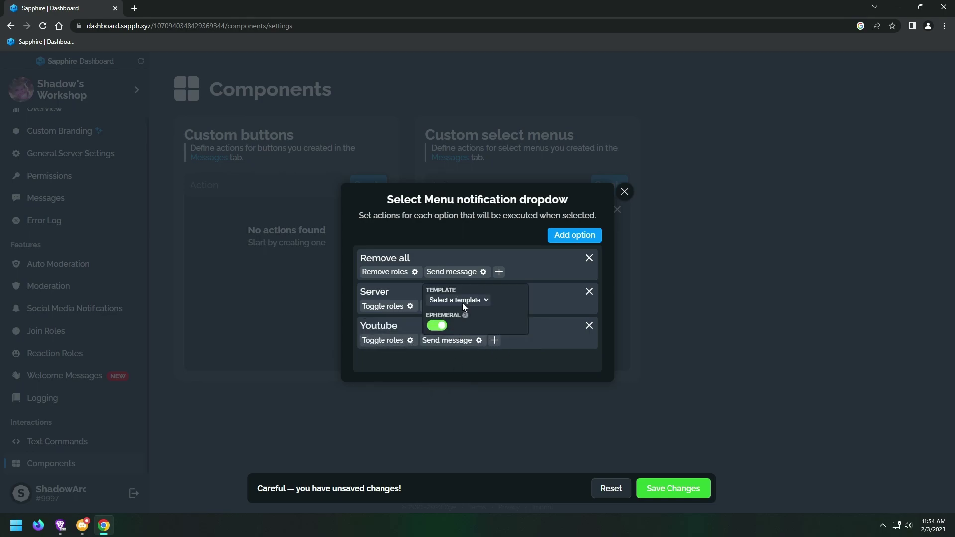
left_click(557, 362)
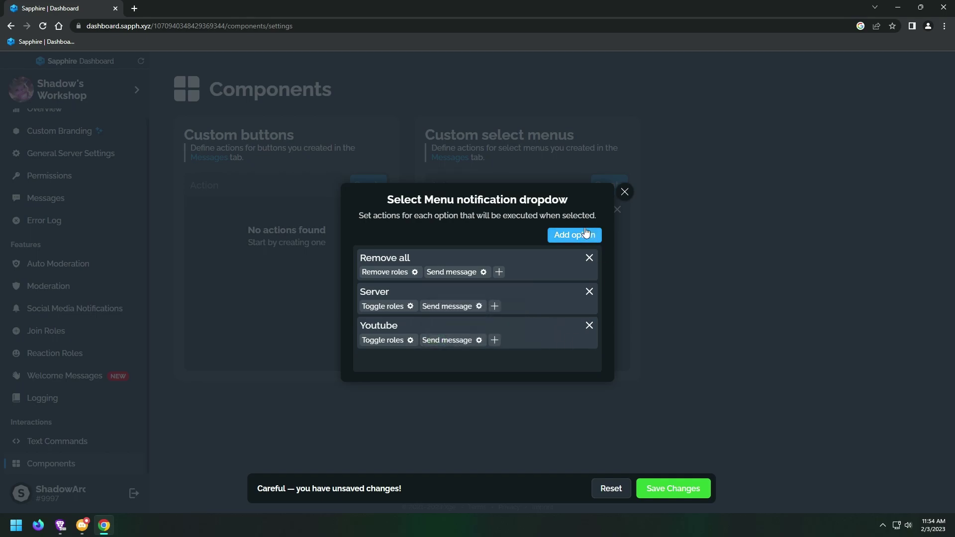
- Add a Twitter option that toggles the Twitter Notification role
left_click(575, 234)
scroll(504, 329, "down", 1)
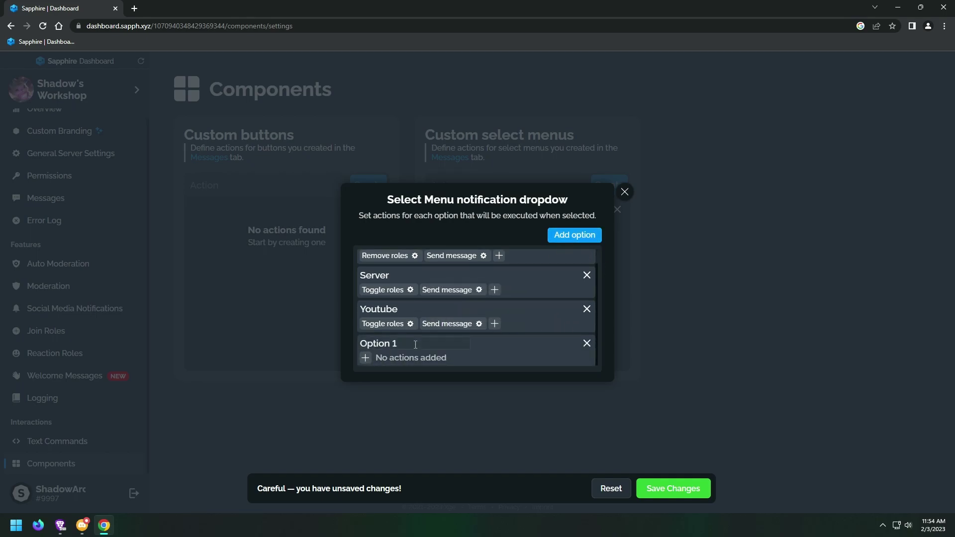
left_click_drag(415, 344, 358, 351)
type("Twitter")
left_click(365, 358)
scroll(366, 418, "down", 2)
scroll(372, 427, "up", 3)
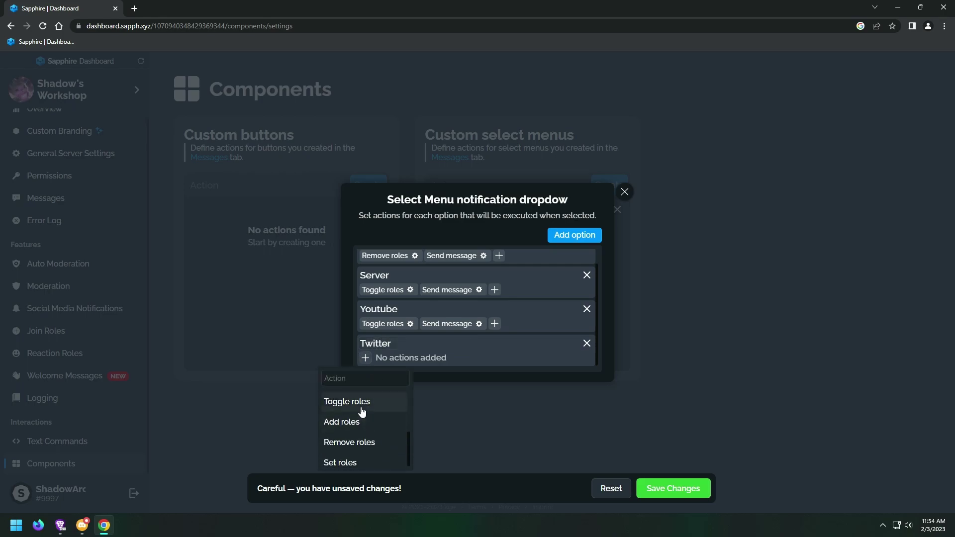
left_click(347, 401)
left_click(373, 342)
scroll(385, 417, "down", 2)
left_click(377, 441)
left_click(477, 378)
- Give Twitter a Send message action using the get roles template, then save and close
left_click(426, 358)
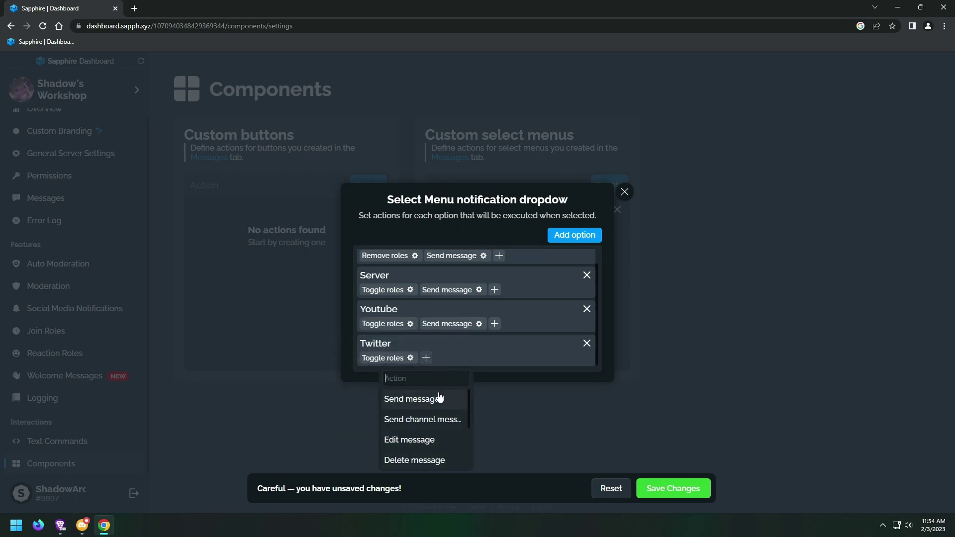
left_click(412, 399)
left_click(457, 317)
left_click(447, 336)
left_click(559, 362)
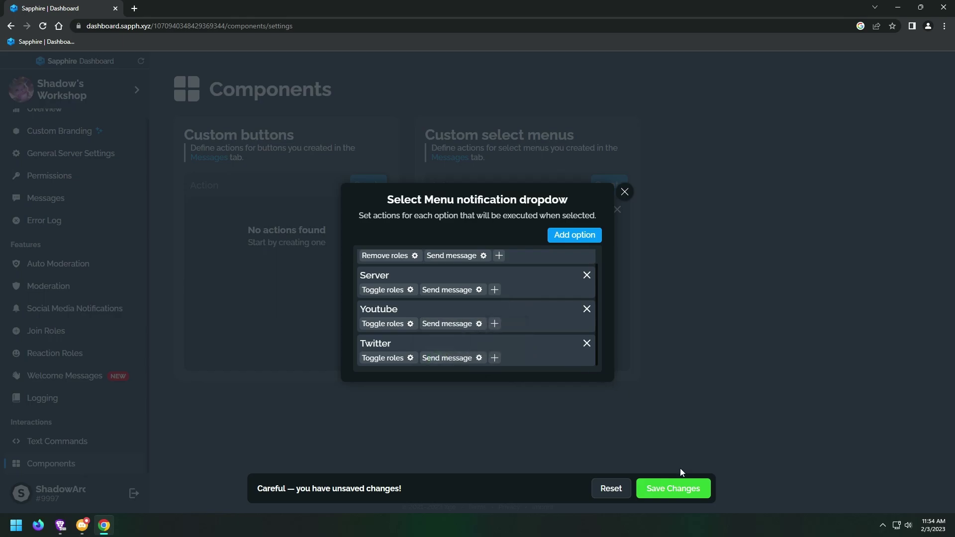
left_click(674, 488)
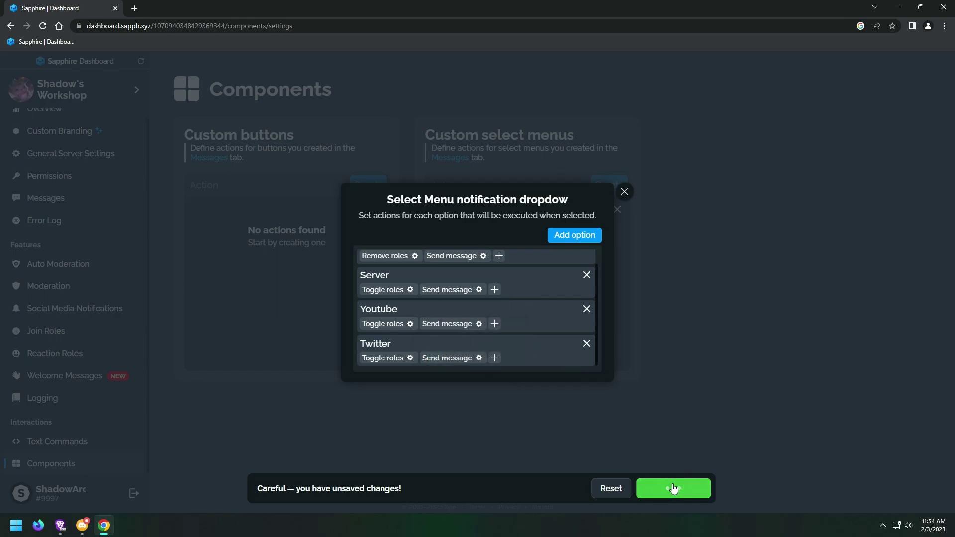
left_click(625, 193)
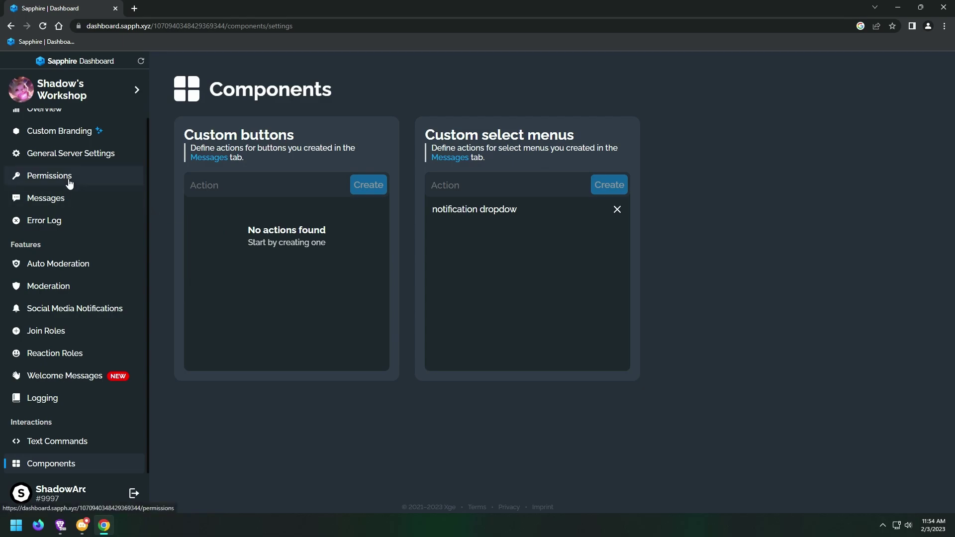
- Open the get roles message template for editing
left_click(82, 197)
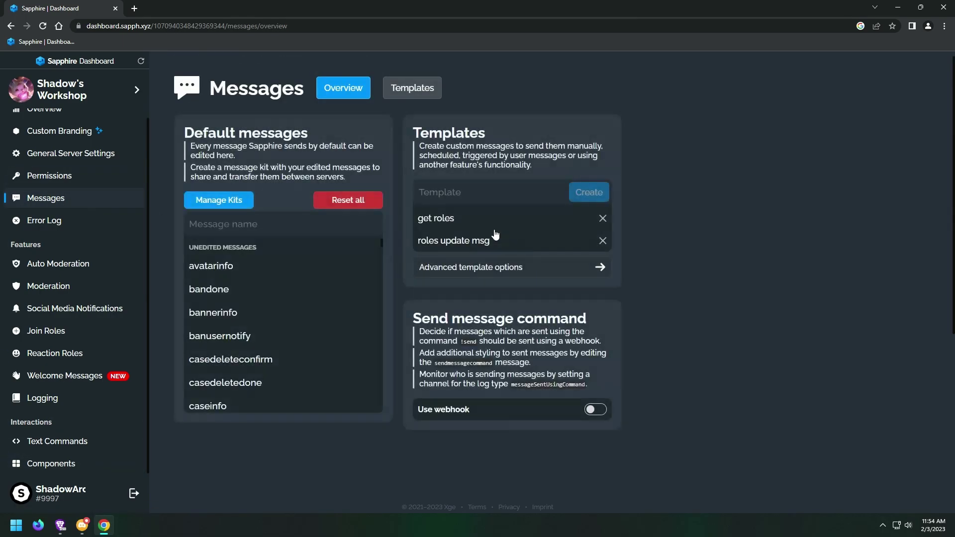
left_click(474, 222)
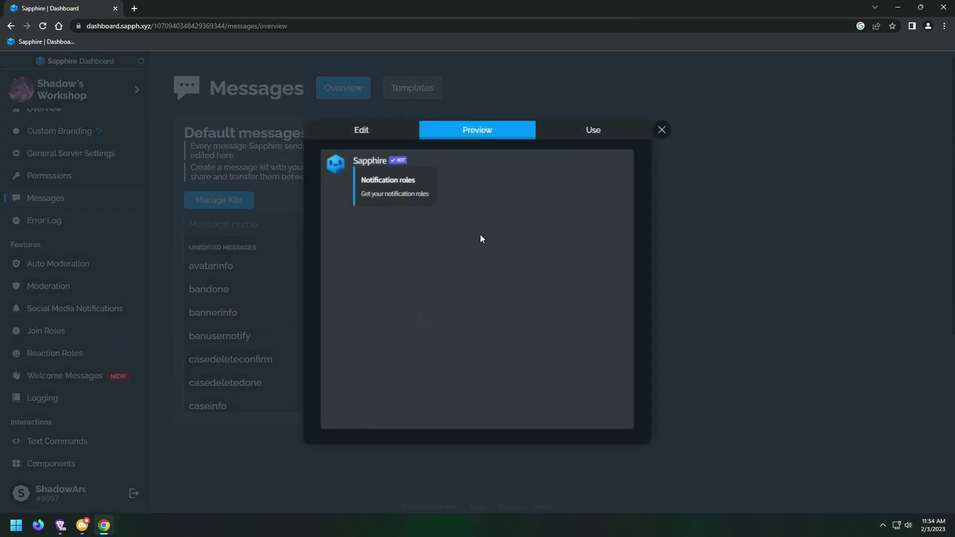
left_click(362, 130)
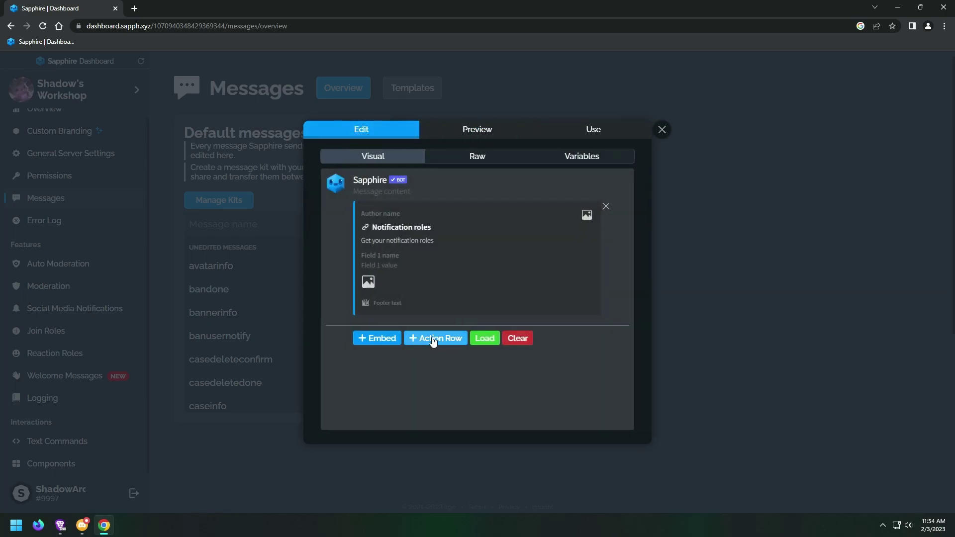
- Add a 'click to get your roles' select menu linked to the notification dropdow actions
left_click(433, 340)
left_click(429, 333)
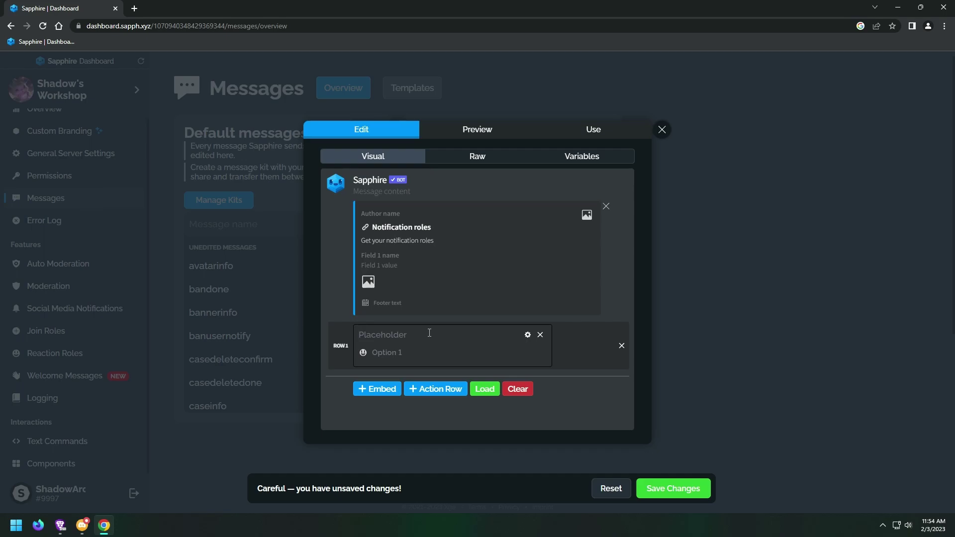
type("Ge")
key("BackSpace")
type("Click to get your ")
type("roles")
left_click(528, 335)
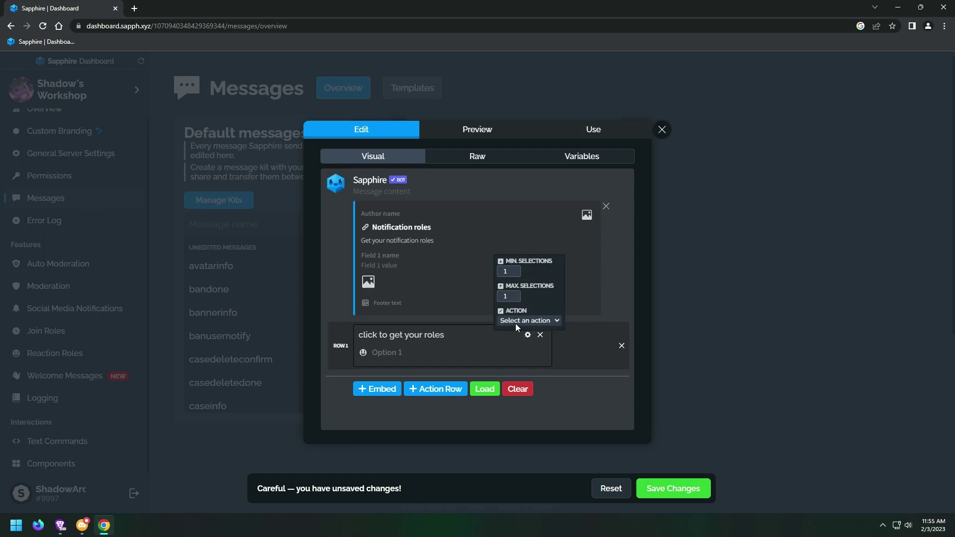
left_click(523, 321)
left_click(531, 338)
- Name the four menu options Remove all, Server notification, YT notification and Twitter notification
left_click(395, 352)
type("Remove all")
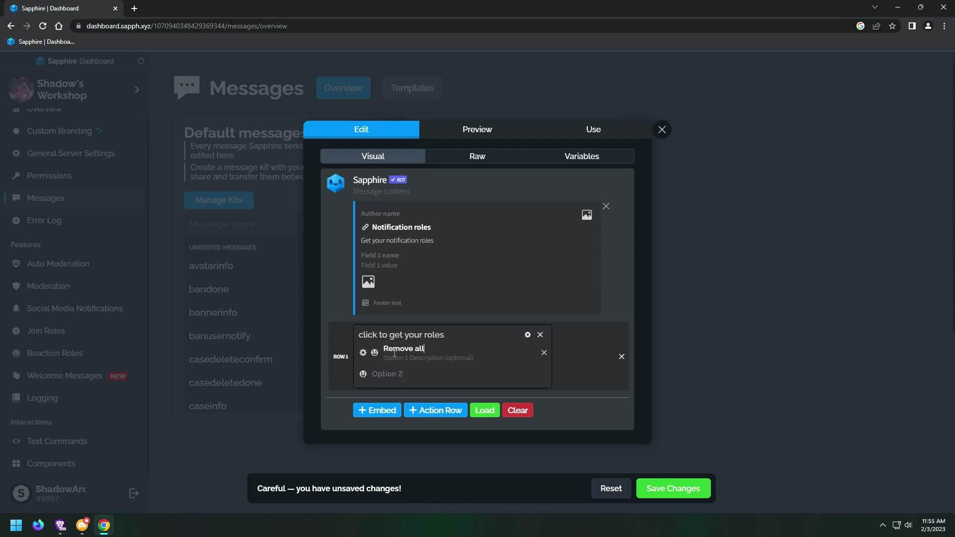
left_click(389, 374)
type("Server notificatio")
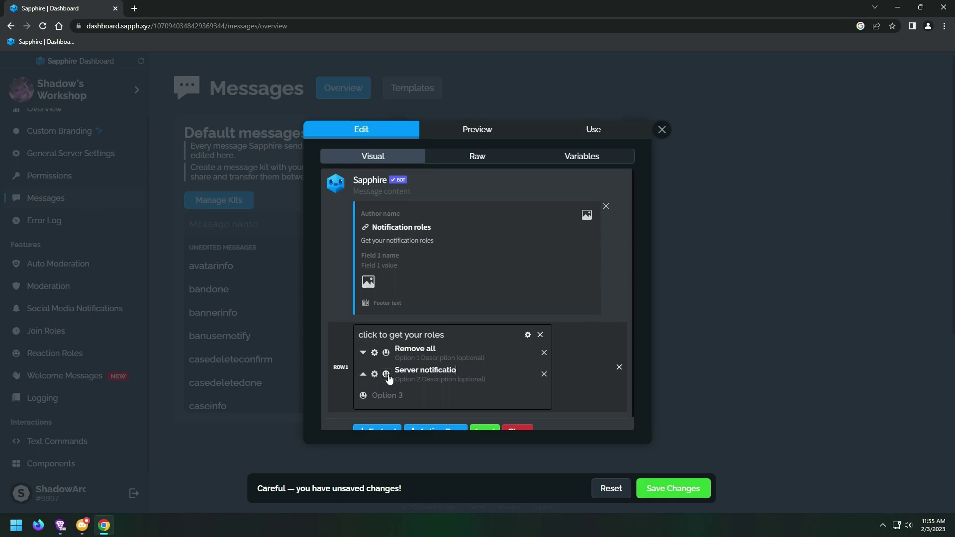
type("n")
key("ctrl+a")
key("ctrl+c")
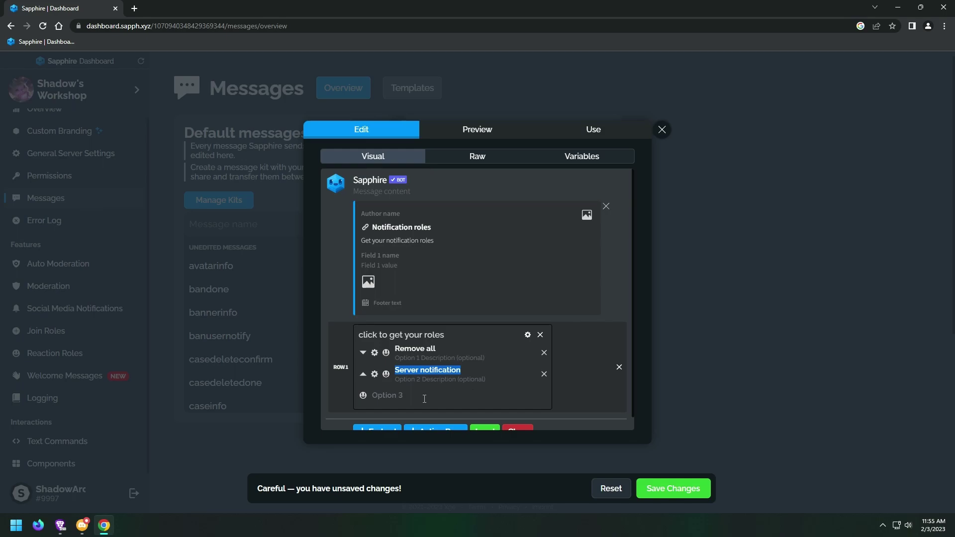
left_click(422, 399)
key("ctrl+v")
scroll(422, 399, "down", 1)
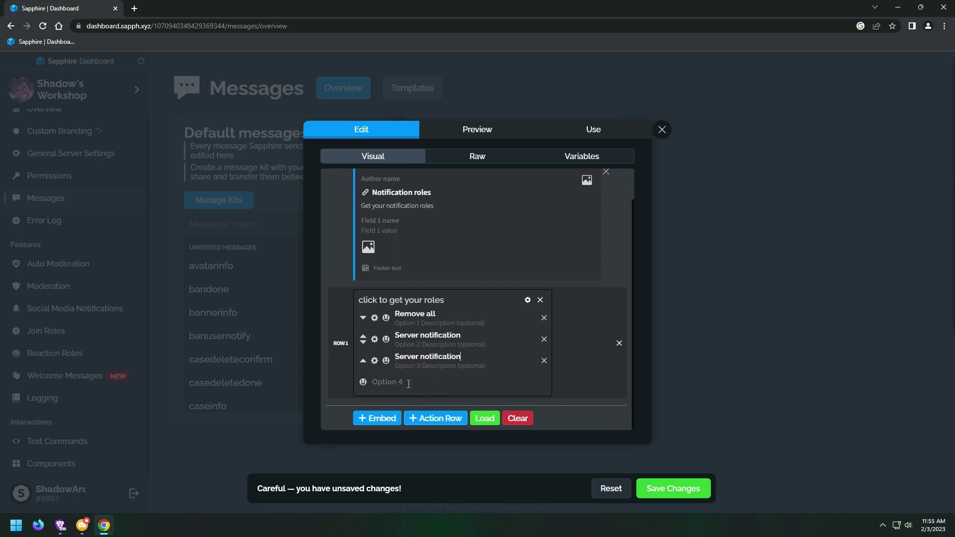
left_click(407, 383)
key("ctrl+v")
double_click(414, 364)
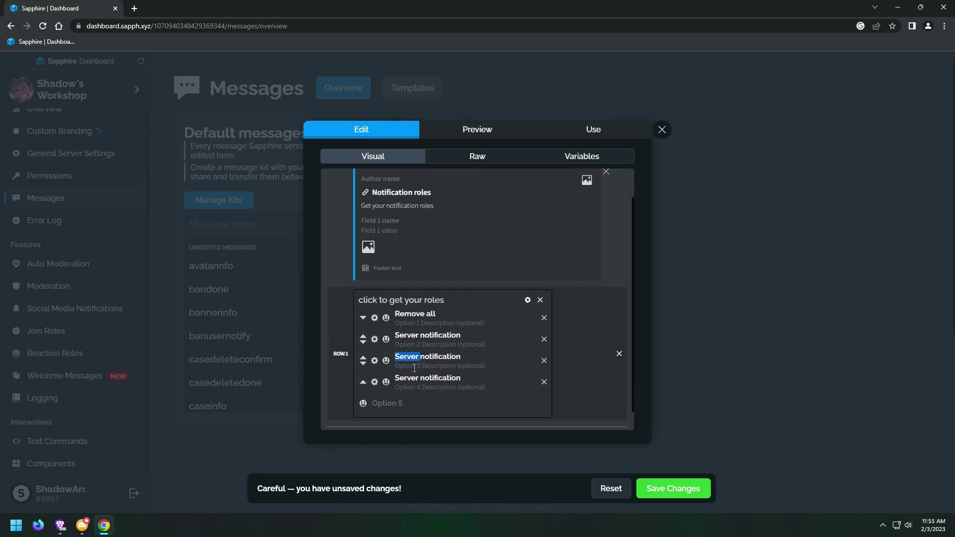
type("YT")
double_click(405, 378)
type("Twitter")
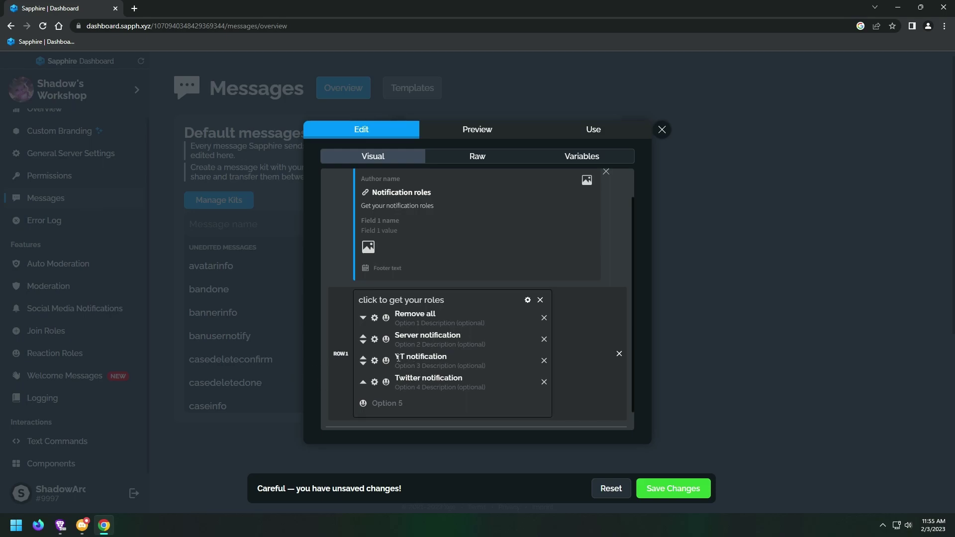
- Link the Remove all and Server notification options to the Remove all and Server actions
left_click(375, 318)
left_click(403, 298)
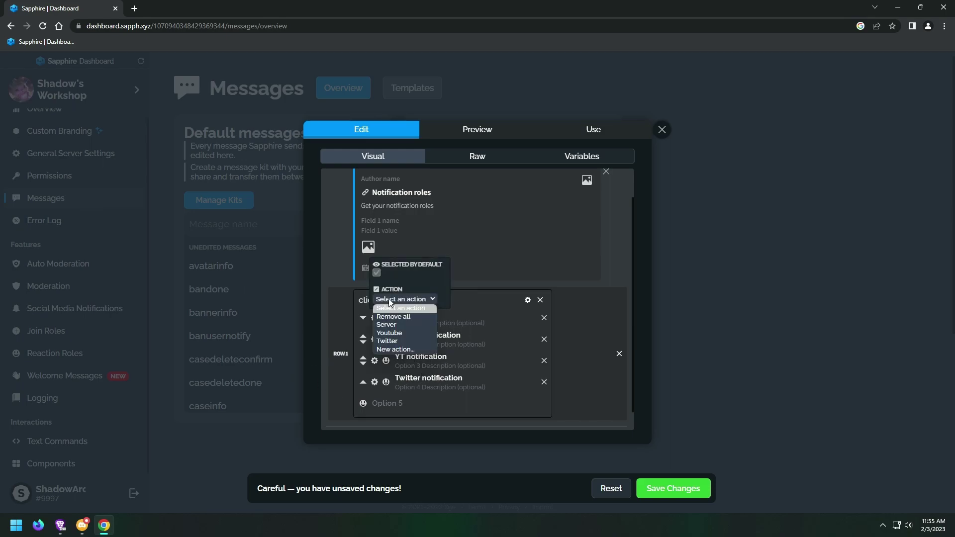
left_click(393, 316)
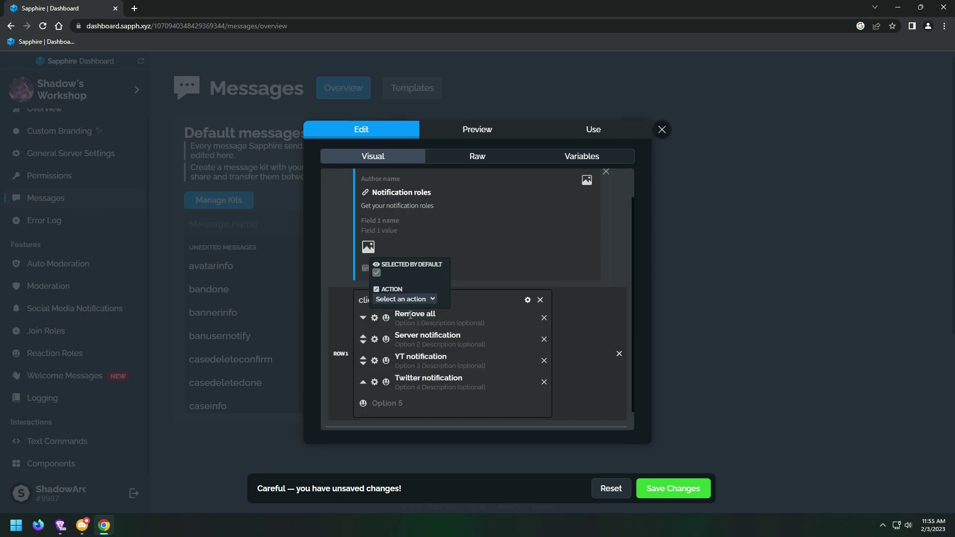
left_click(375, 340)
left_click(402, 320)
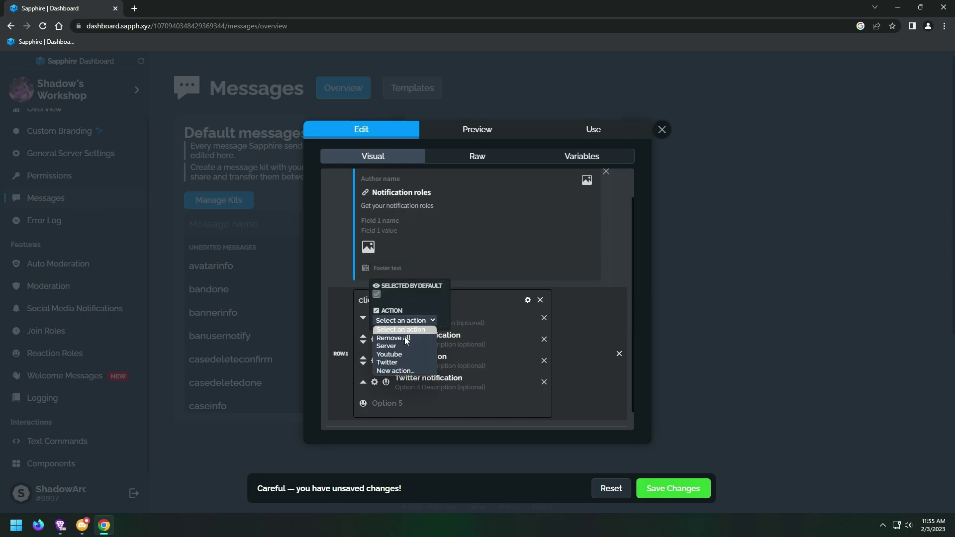
left_click(389, 347)
- Link YT and Twitter options to their actions; describe Remove all as 'Removes all notification roles'
left_click(374, 361)
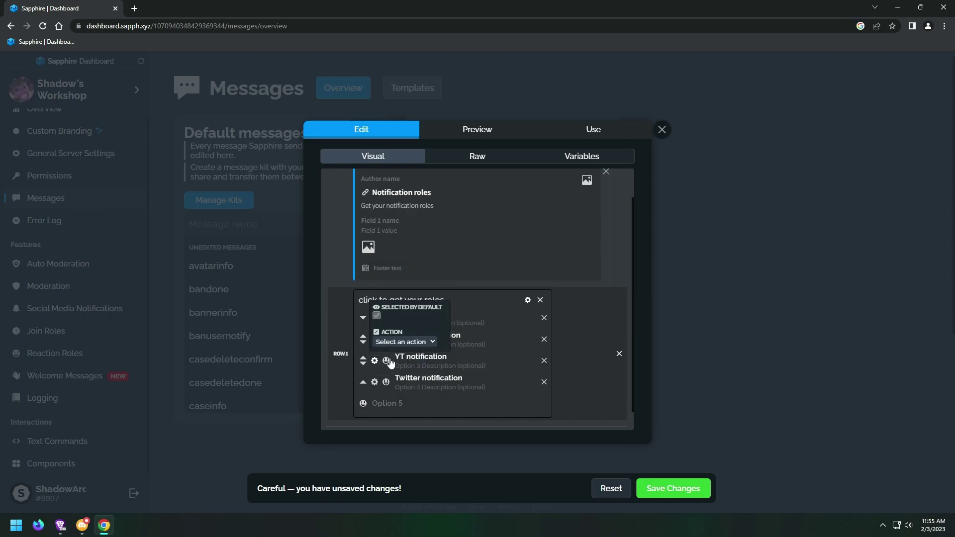
left_click(405, 341)
left_click(396, 371)
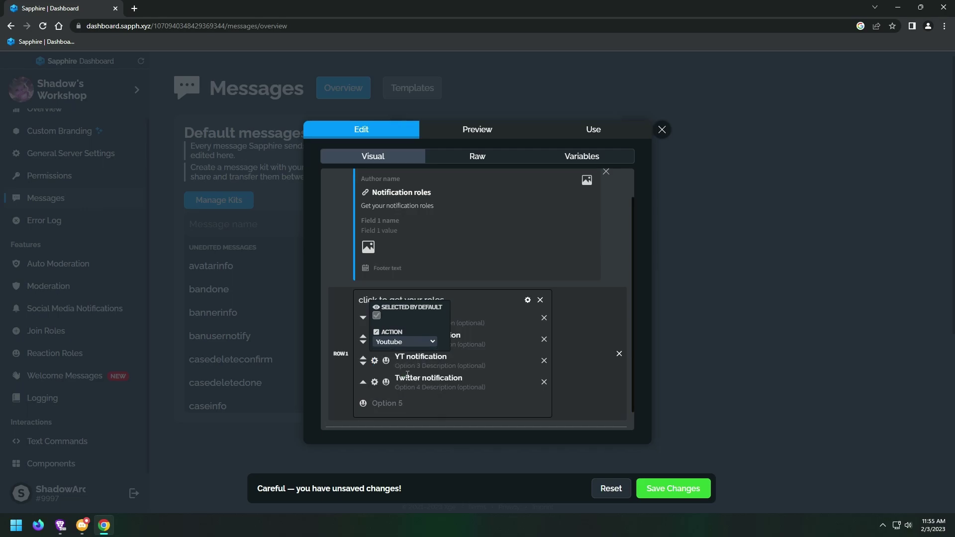
left_click(375, 382)
left_click(405, 364)
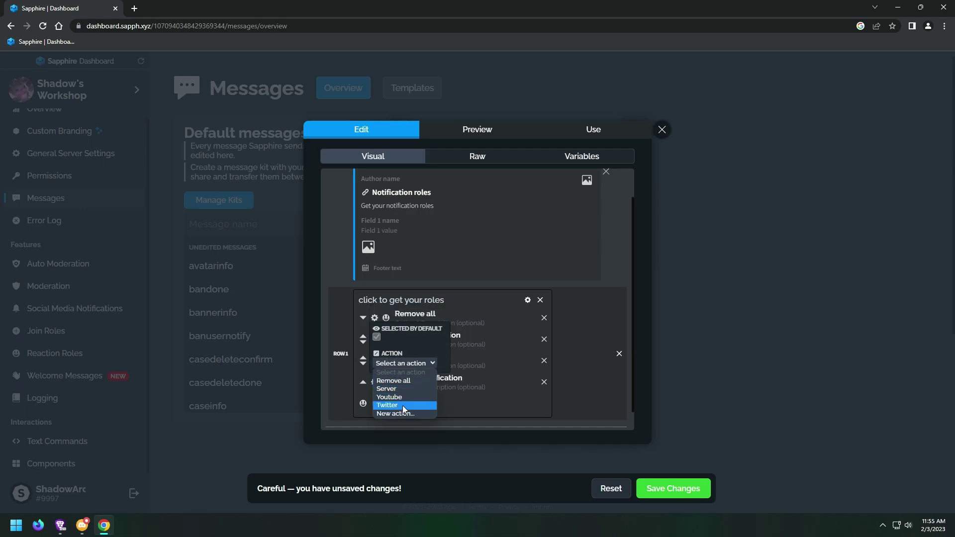
left_click(402, 405)
scroll(508, 395, "up", 1)
left_click(448, 418)
scroll(507, 395, "down", 1)
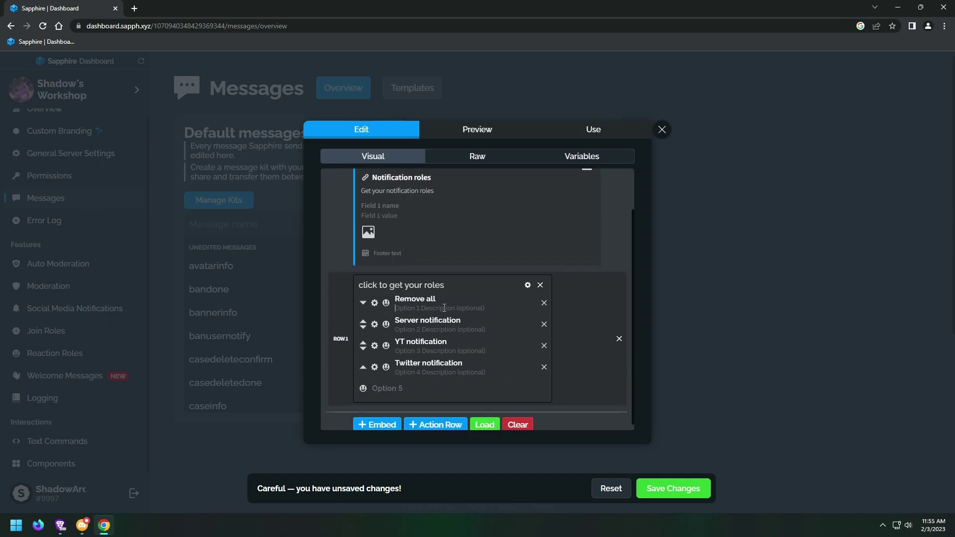
left_click(444, 308)
type("Removes all notification roles")
- Raise the roles menu's Max Selections to 4 and preview the expanded dropdown
left_click(527, 285)
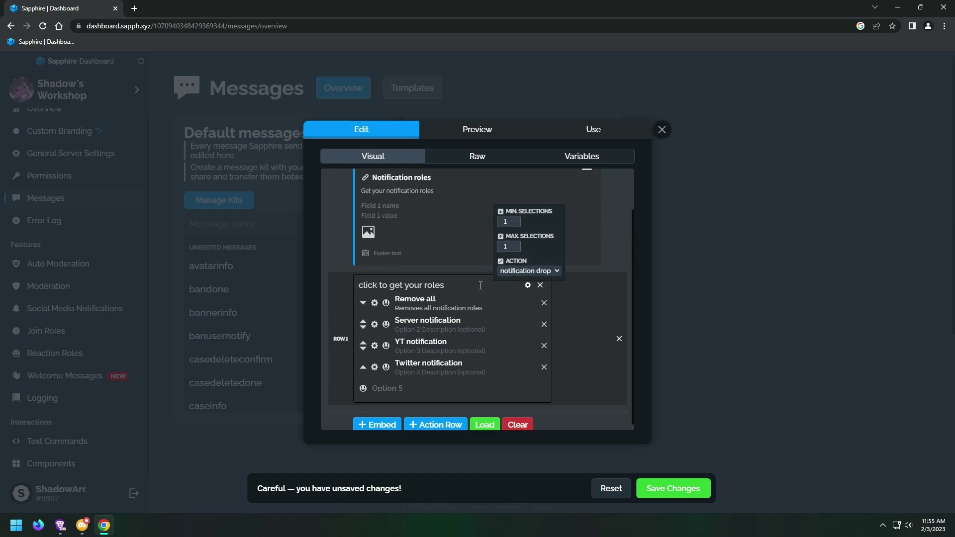
left_click(516, 245)
left_click(494, 385)
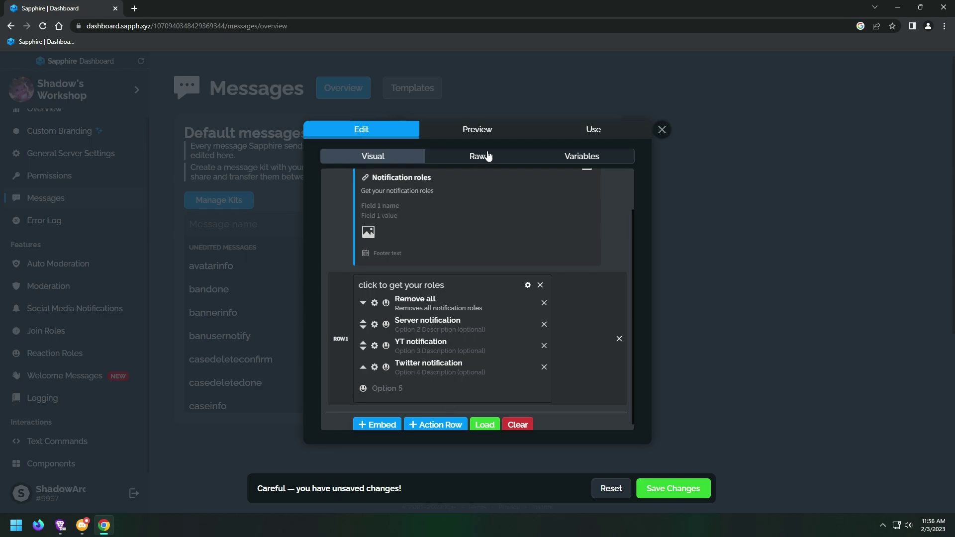
left_click(478, 129)
left_click(470, 221)
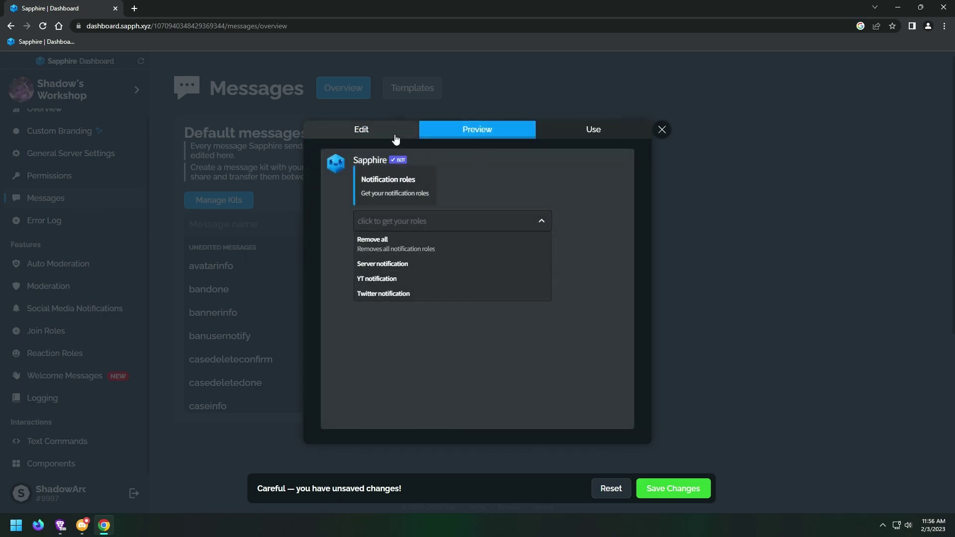
- Give the Remove all, Server, YT and Twitter notification options each an emoji
left_click(361, 129)
scroll(427, 296, "down", 2)
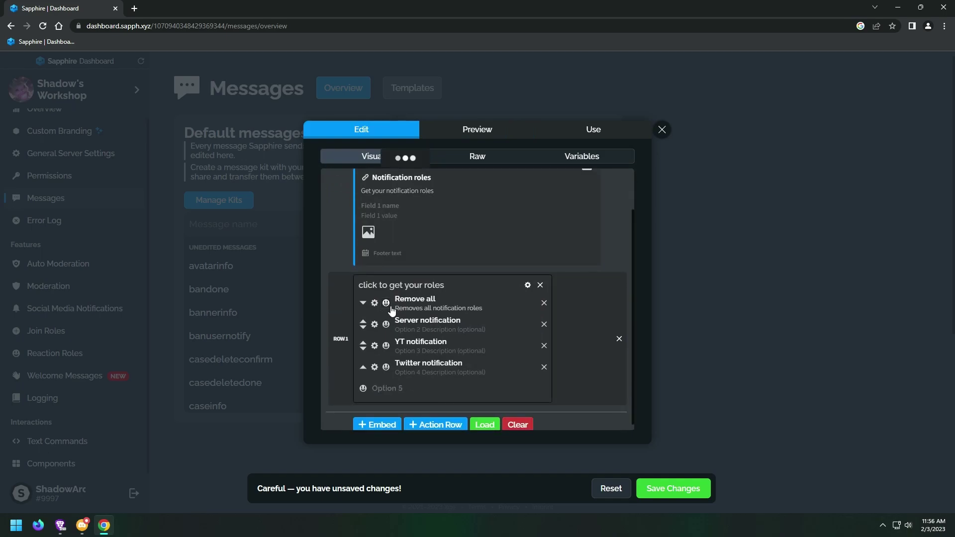
left_click(386, 303)
left_click(422, 306)
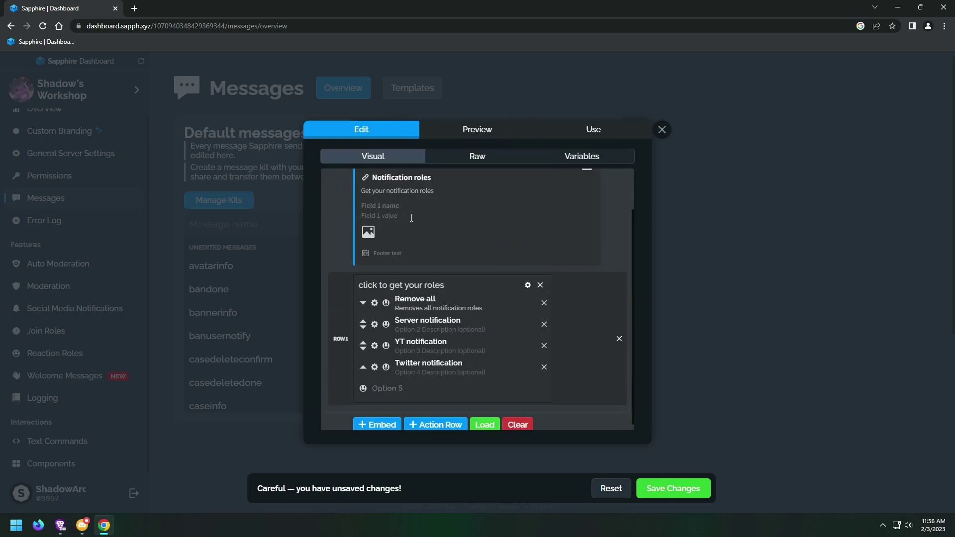
left_click(386, 324)
left_click(427, 239)
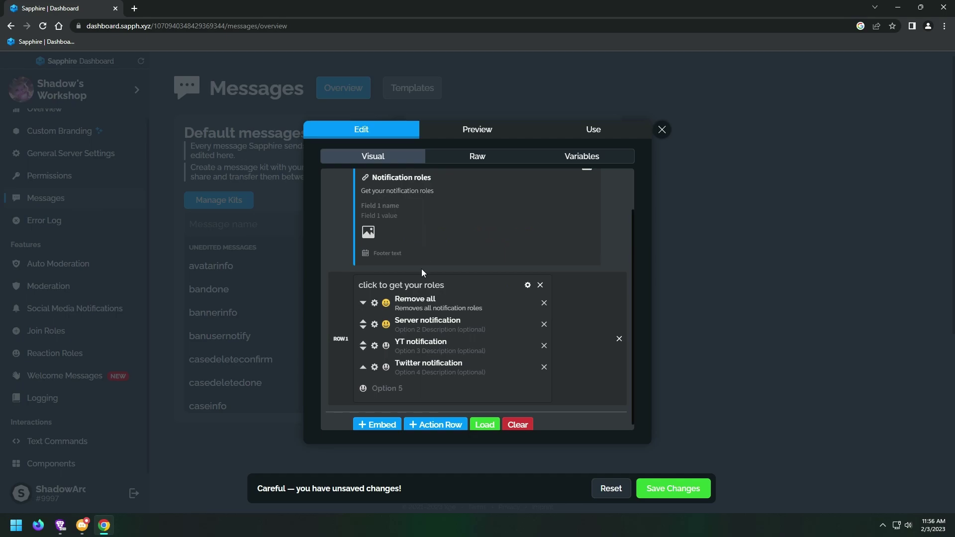
left_click(386, 345)
left_click(457, 275)
left_click(386, 366)
left_click(461, 278)
- Check the emoji role menu in Preview and save the message
left_click(476, 128)
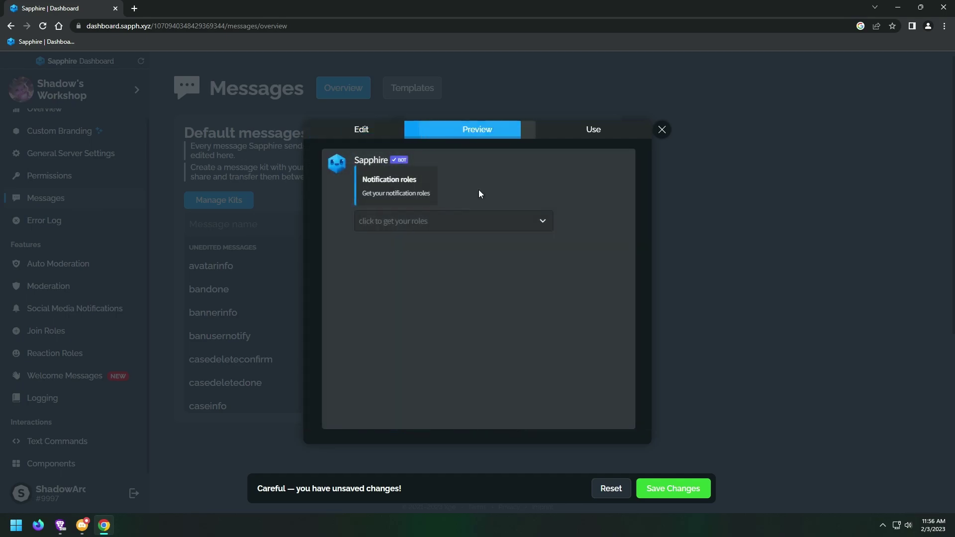
left_click(428, 221)
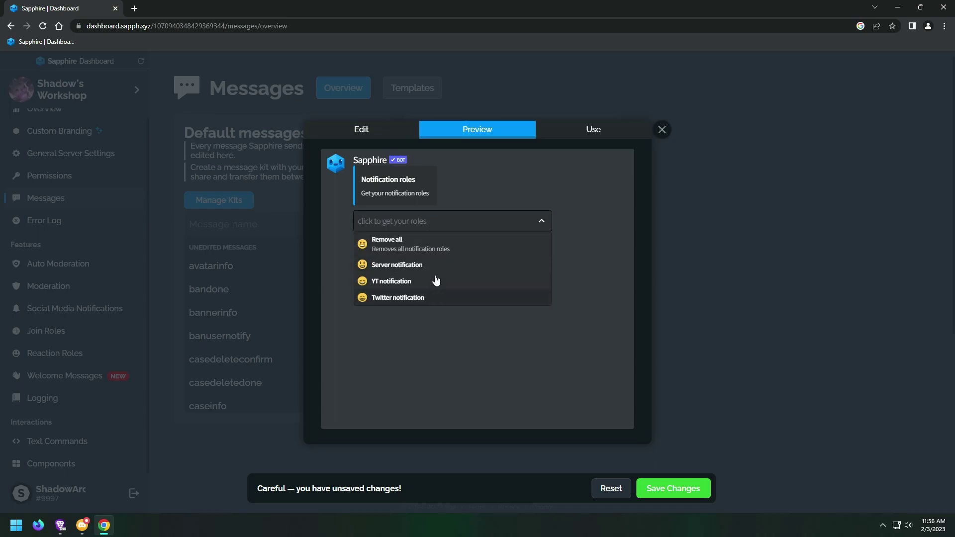
left_click(362, 129)
left_click(673, 488)
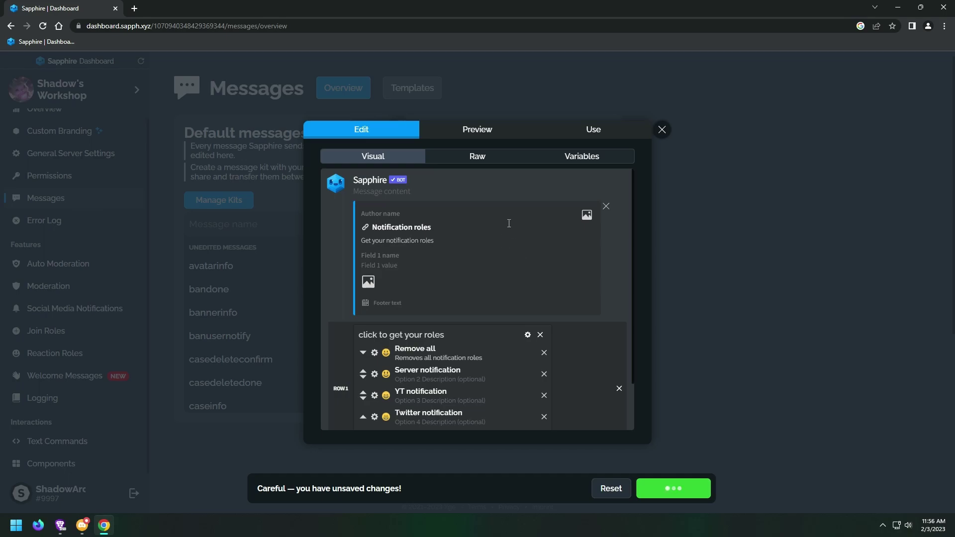
- Send the get roles message to the #general channel
left_click(577, 129)
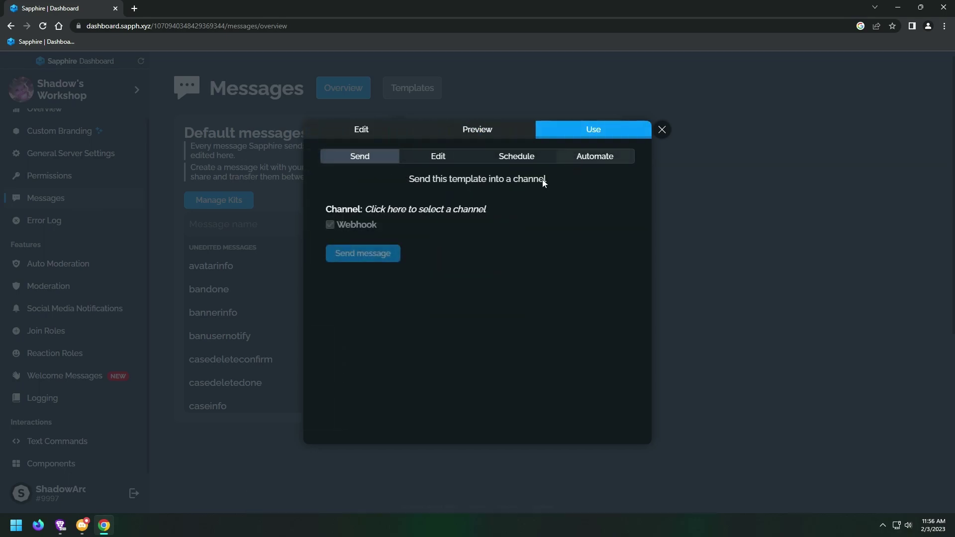
left_click(438, 211)
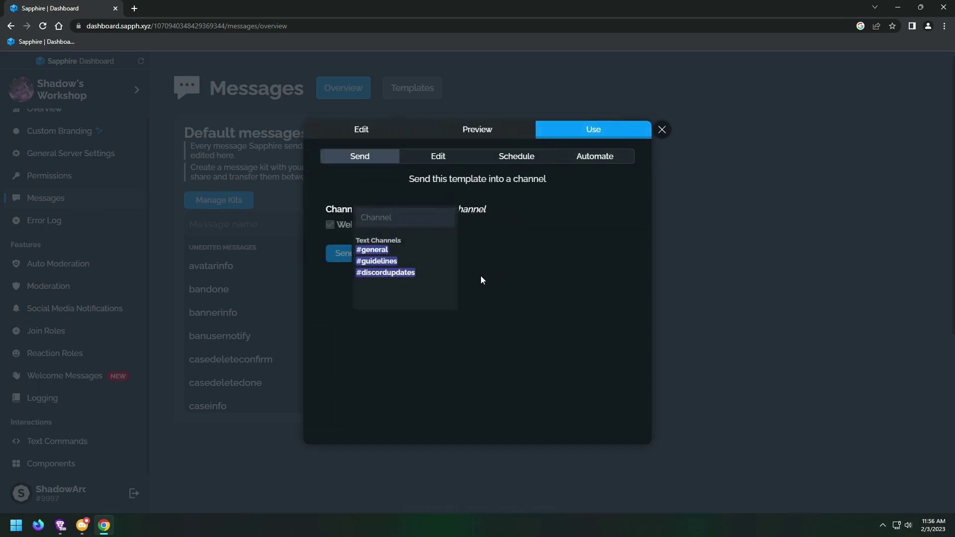
left_click(372, 250)
left_click(363, 253)
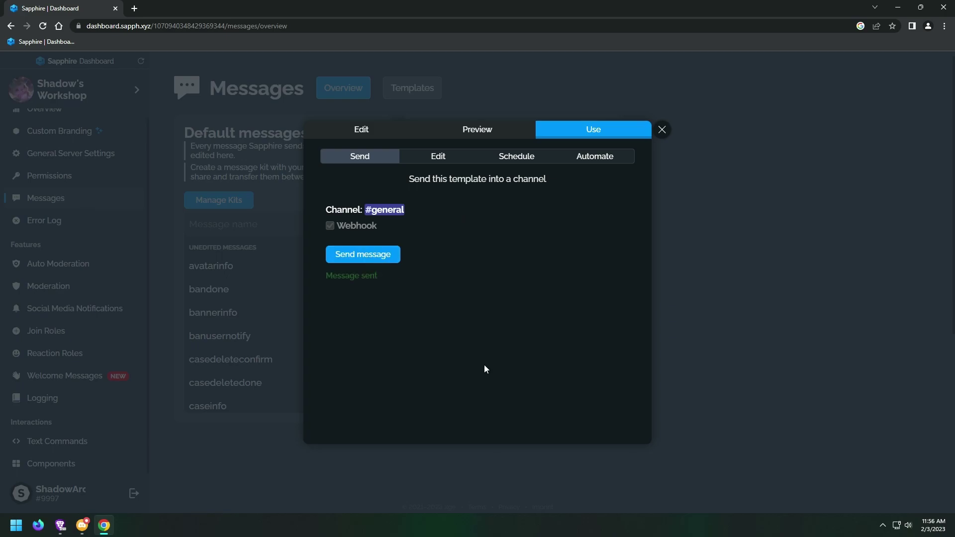
- In Shadow's Workshop #general on Discord, take the Server notification role from the menu
left_click(83, 525)
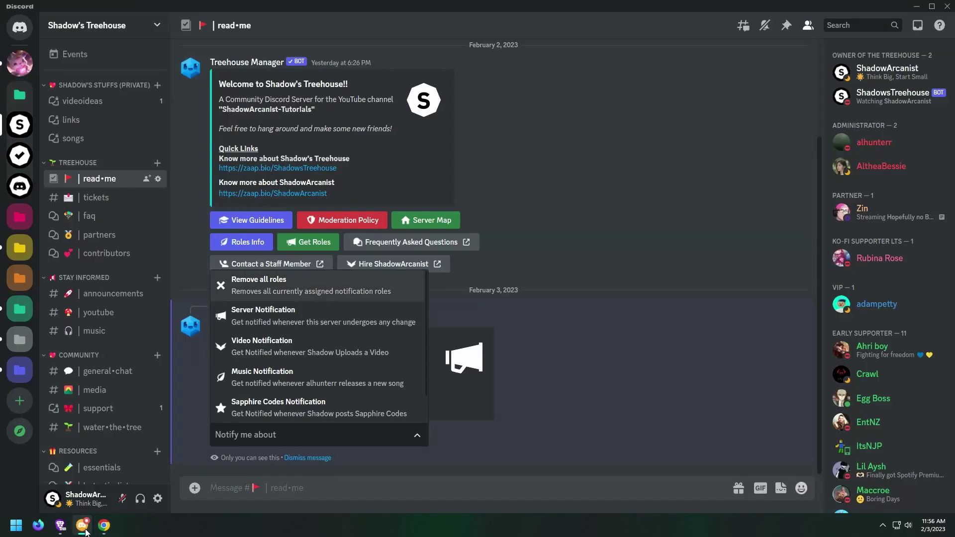
left_click(20, 64)
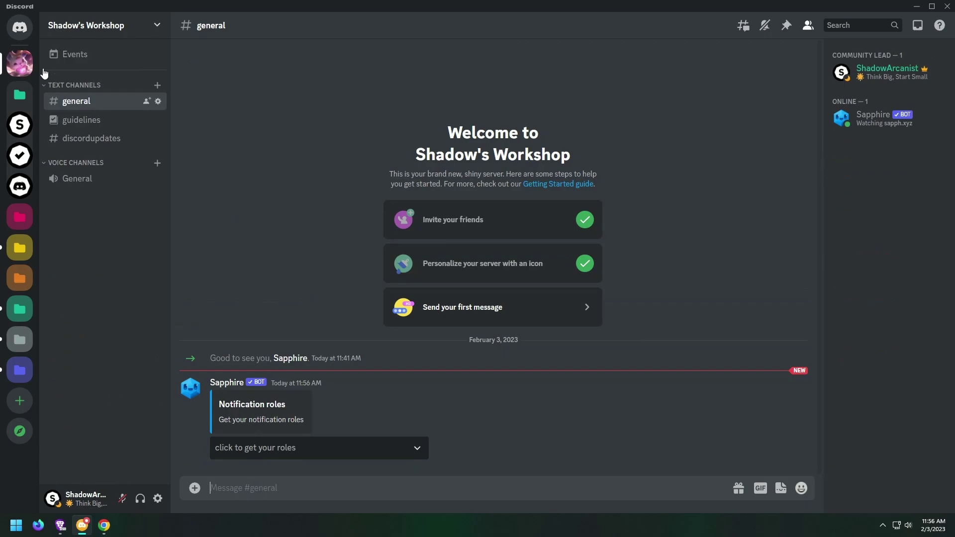
left_click(346, 448)
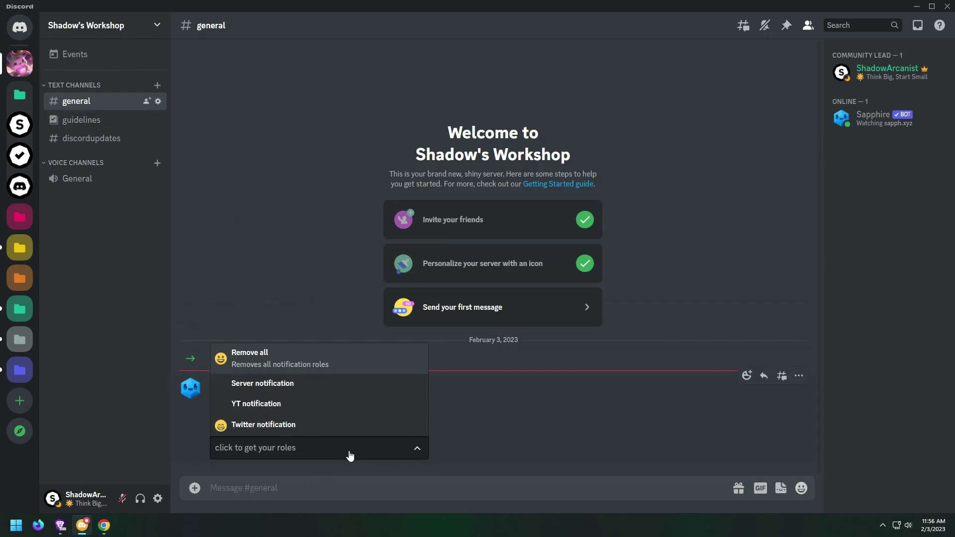
left_click(263, 382)
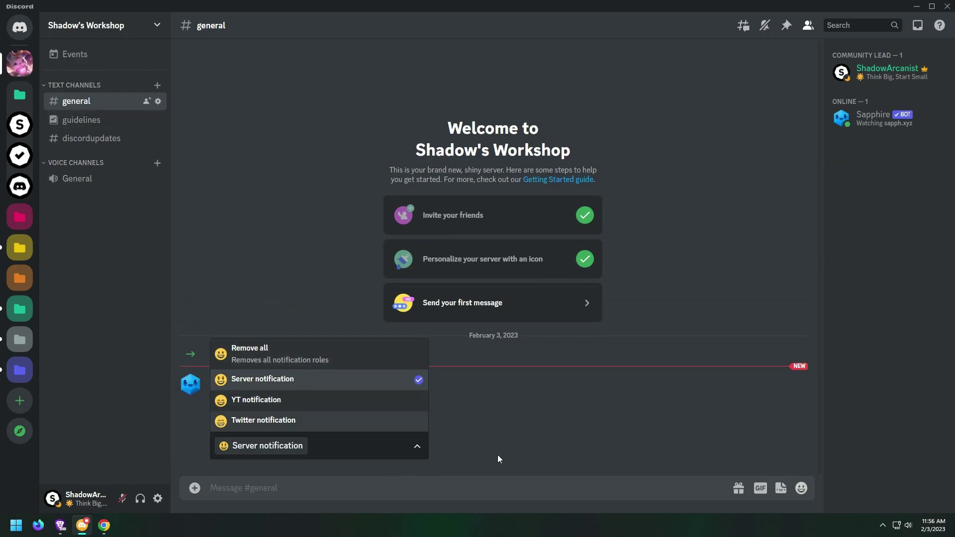
left_click(502, 452)
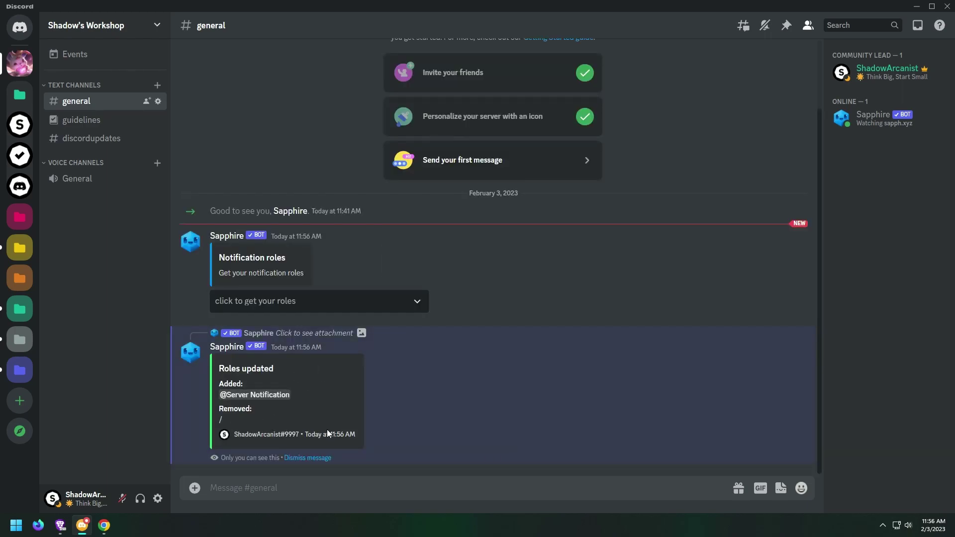
- Confirm Server Notification on the profile, then select the YT and Twitter notification roles
left_click(315, 458)
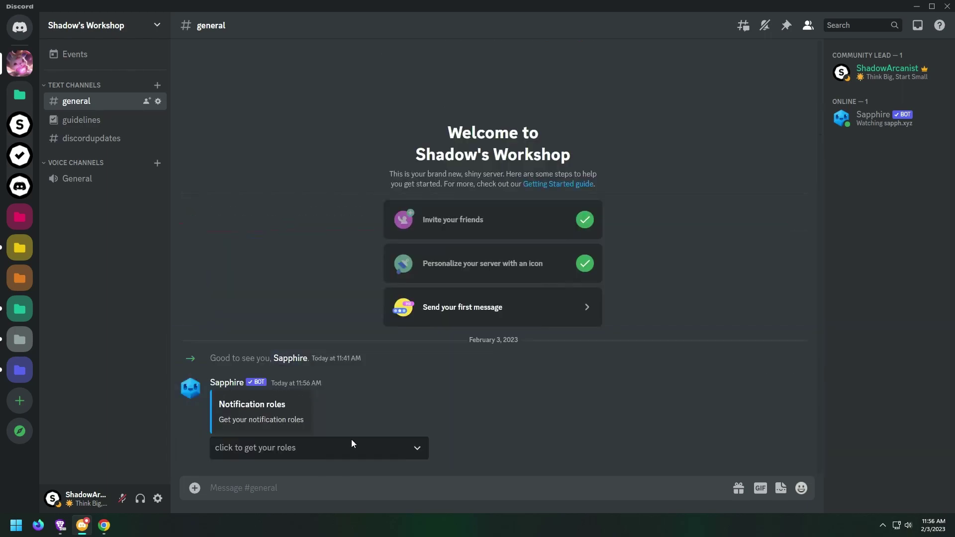
left_click(888, 71)
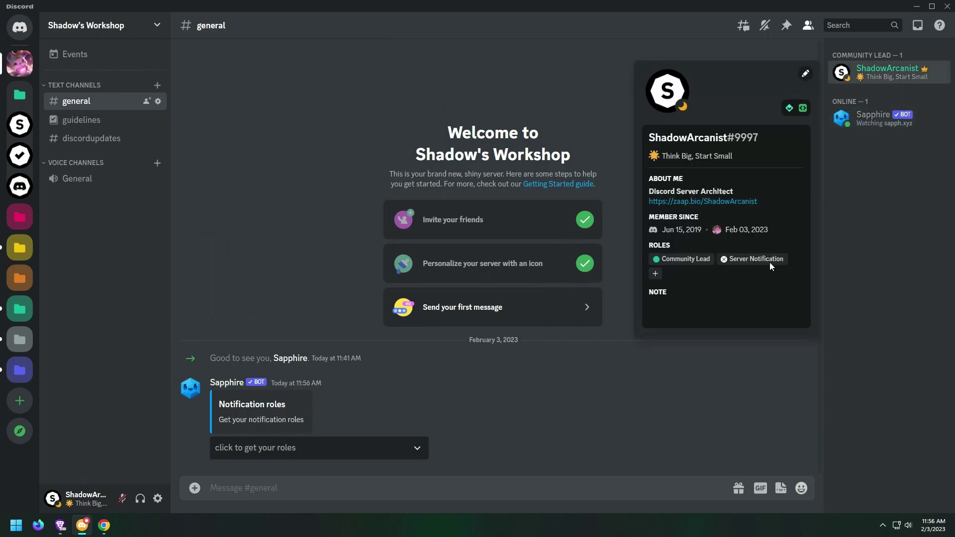
left_click(354, 448)
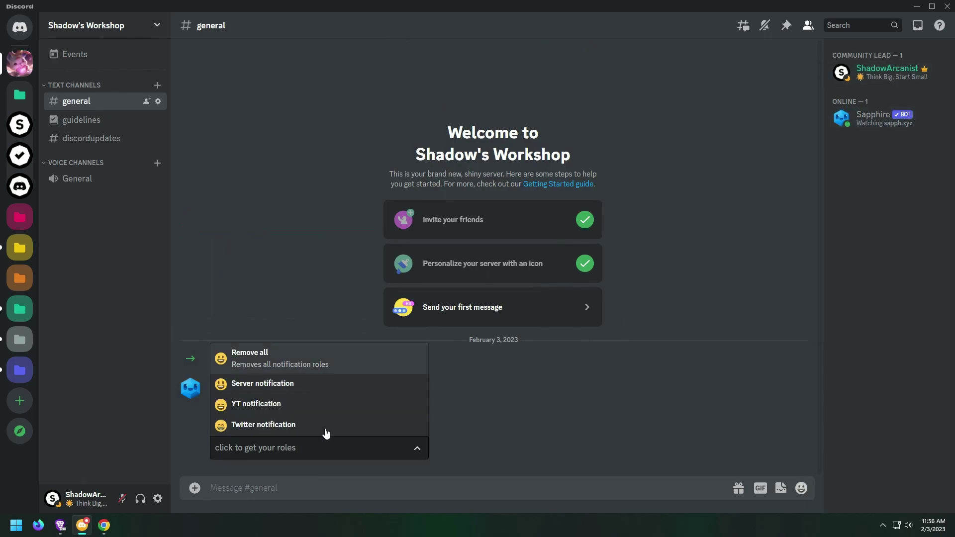
left_click(310, 403)
left_click(418, 421)
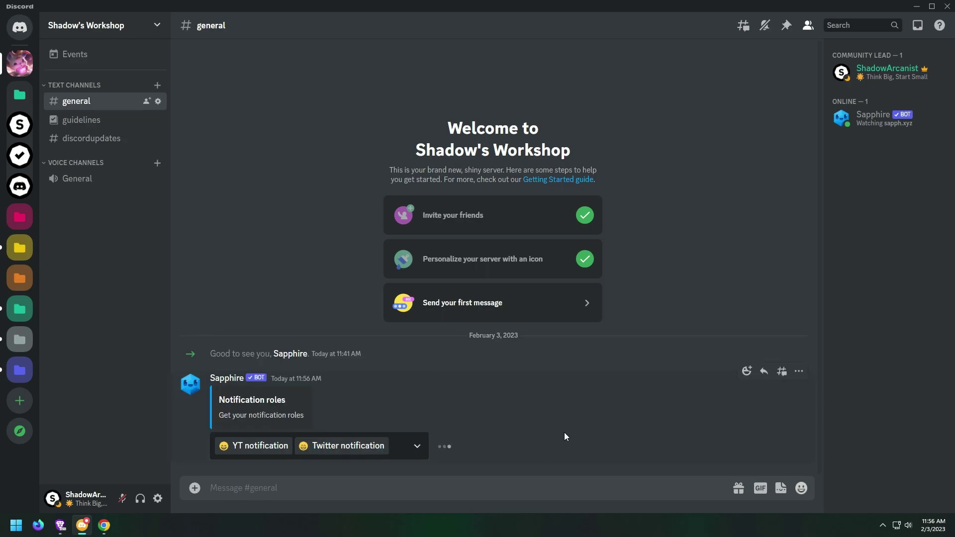